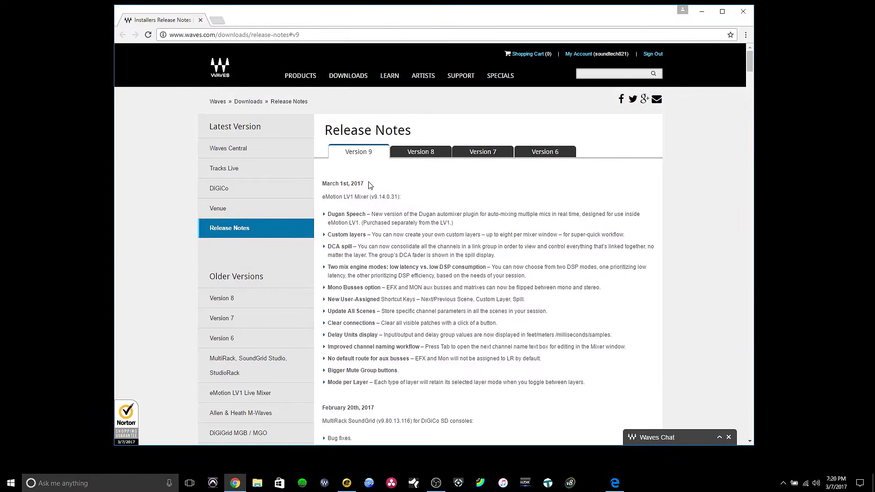
- Highlight the Dugan Speech entry in the Version 9 release notes, then clear the selection
left_click_drag(327, 214, 366, 214)
left_click(394, 213)
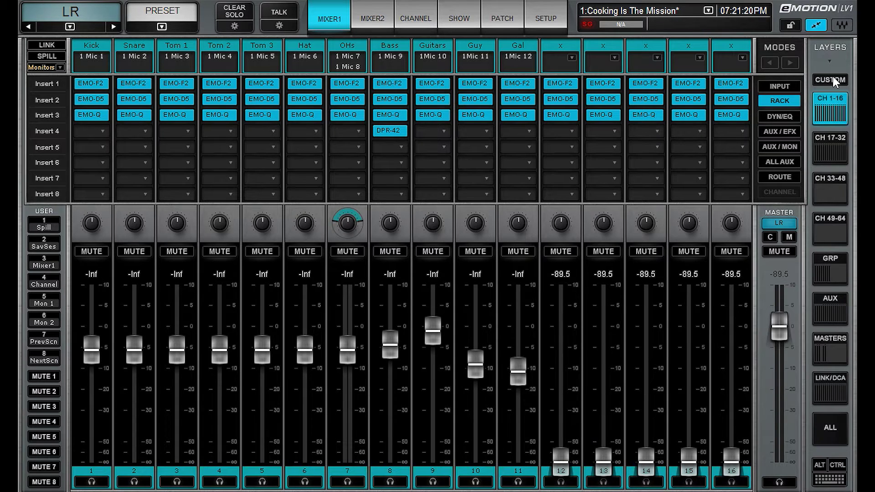
- Switch to the CUSTOM layers and step through Page-2 to Page-8
left_click(833, 76)
left_click(830, 146)
left_click(829, 185)
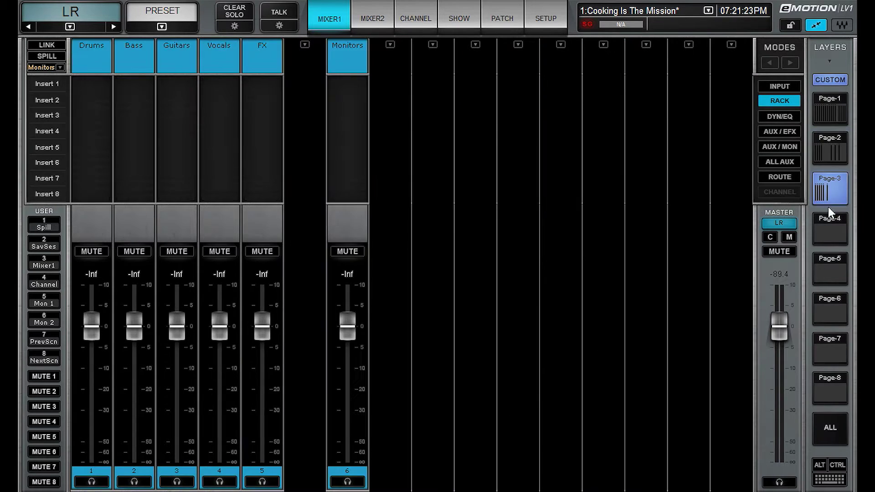
left_click(828, 225)
left_click(827, 264)
left_click(826, 297)
left_click(825, 344)
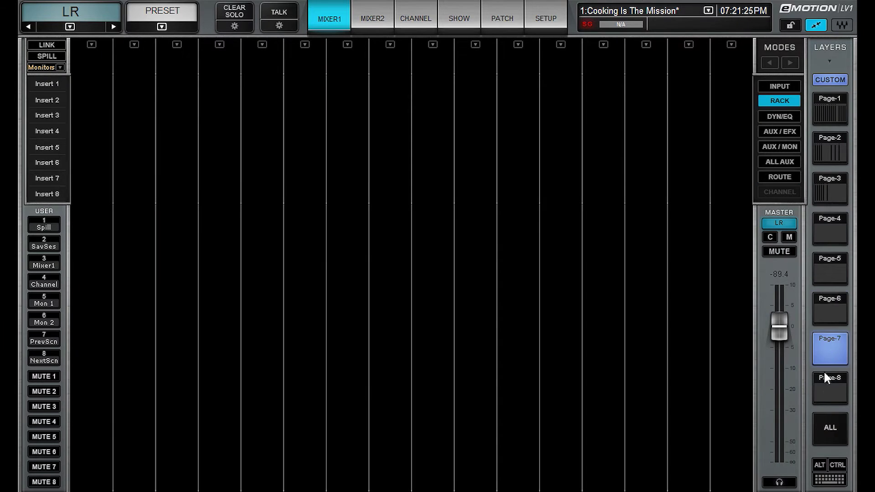
left_click(825, 380)
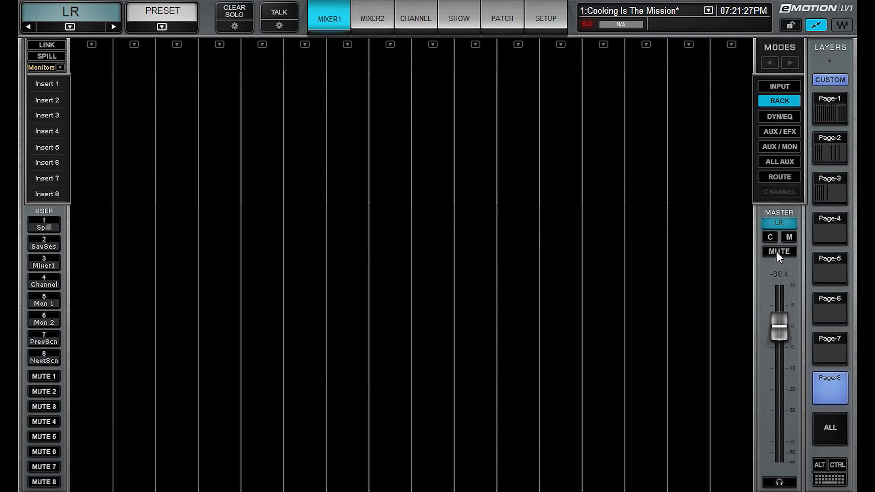
- Revisit Page-7, Page-5 and Page-2, ending on Page-1 with the input and effect strips
left_click(838, 346)
left_click(828, 269)
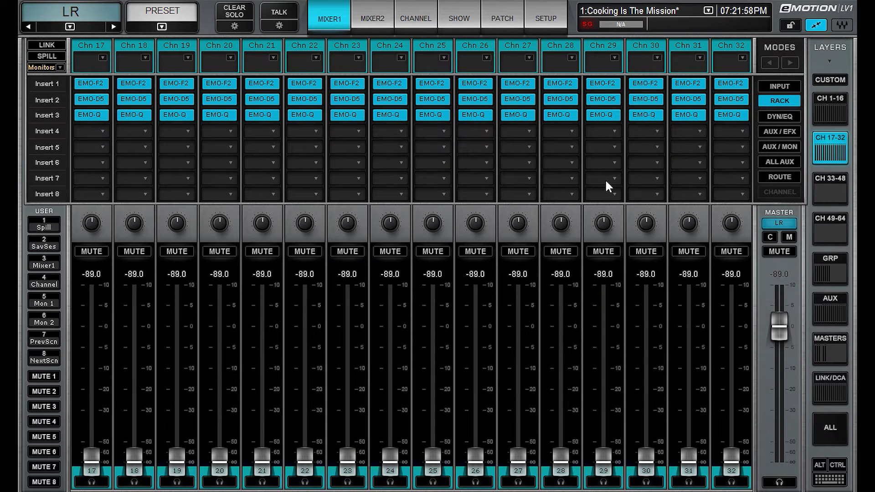
left_click(832, 78)
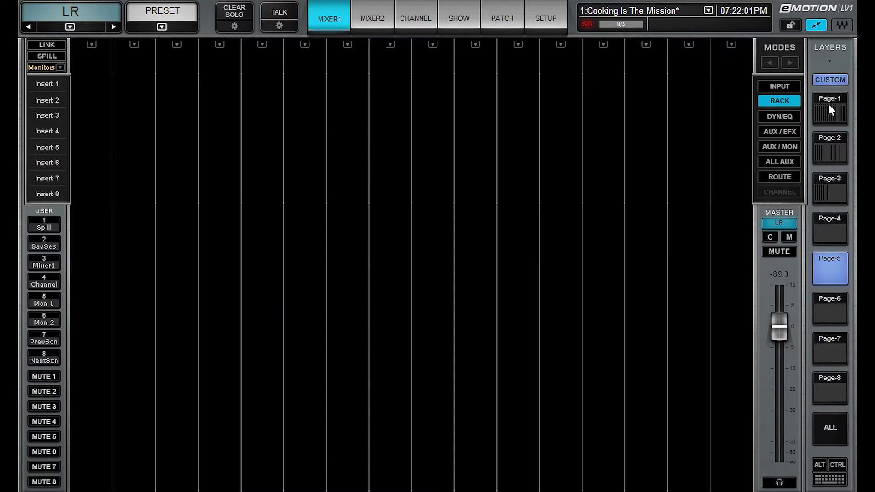
left_click(834, 148)
left_click(830, 105)
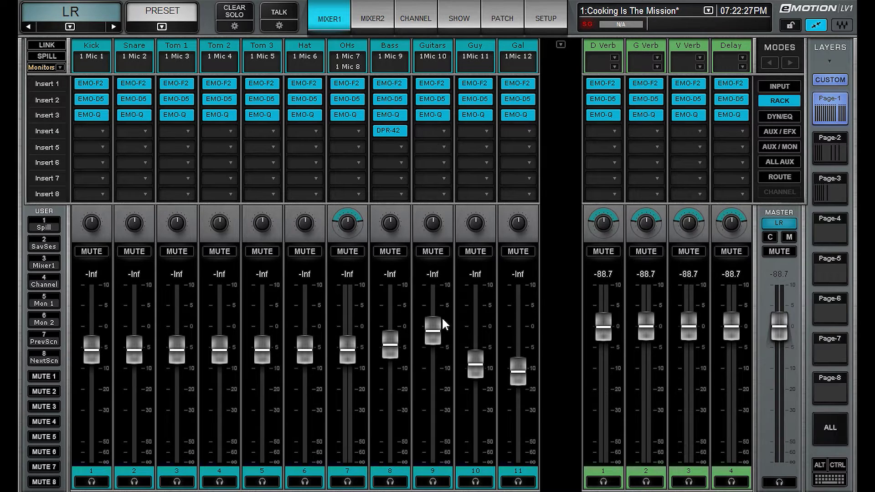
- Select the Gal strip, try it beside D Verb, then return it to slot 11
left_click(539, 312)
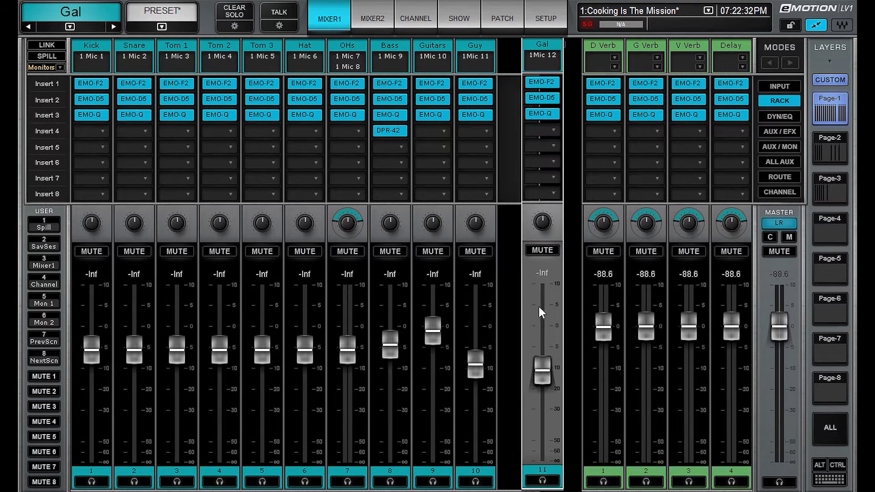
mouse_move(539, 307)
left_mouse_down()
mouse_move(550, 307)
mouse_move(522, 317)
left_mouse_up()
left_click_drag(612, 354, 129, 359)
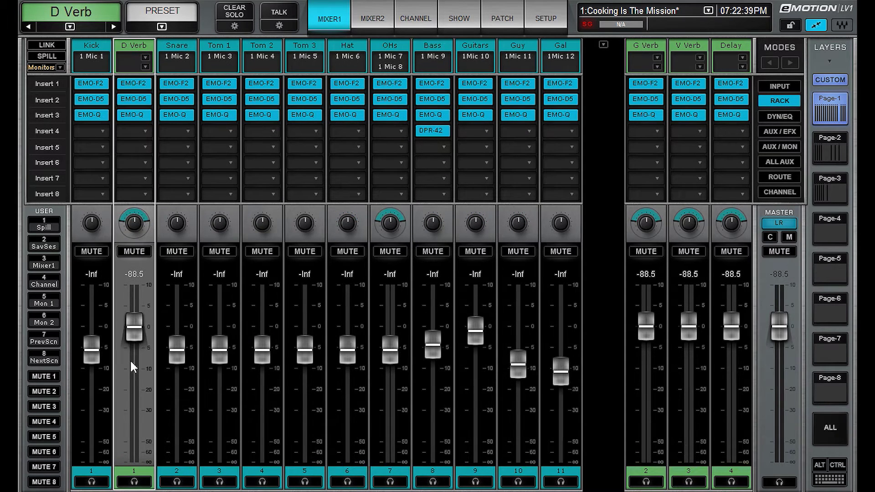
- Move D Verb among the inputs, with G Verb, Guitars and Guy placed after it
left_click_drag(138, 394, 414, 390)
left_click_drag(645, 397, 455, 395)
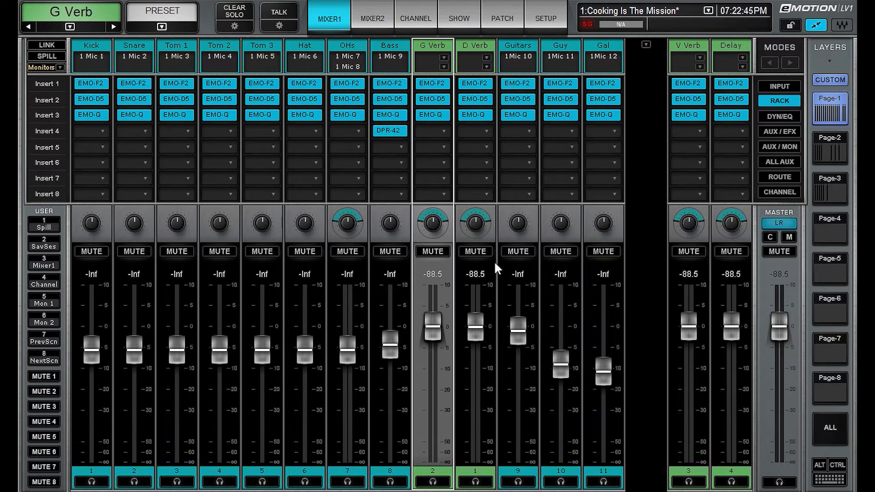
left_click_drag(431, 338, 639, 363)
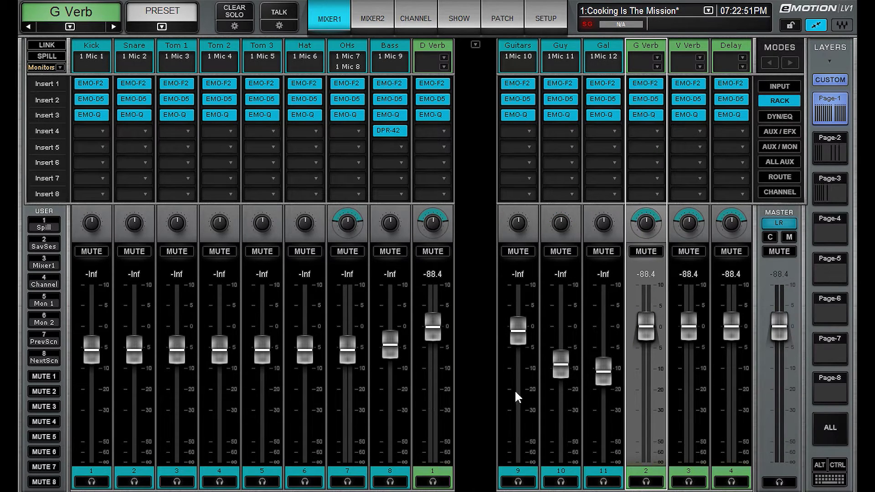
left_click_drag(516, 390, 485, 396)
mouse_move(543, 394)
left_mouse_down()
mouse_move(571, 393)
mouse_move(550, 405)
left_mouse_up()
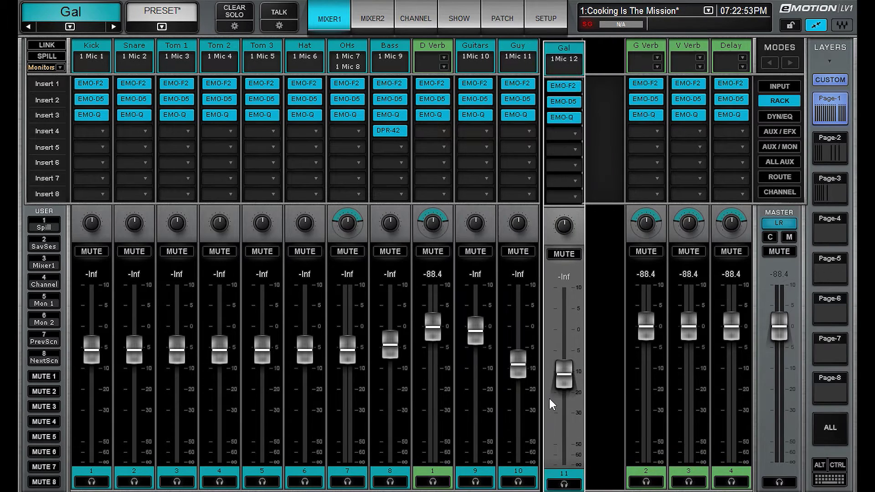
- Review the Page-2 monitor strips and Page-3 groups, moving FX beside Monitors and selecting Vocals and FX
left_click(830, 137)
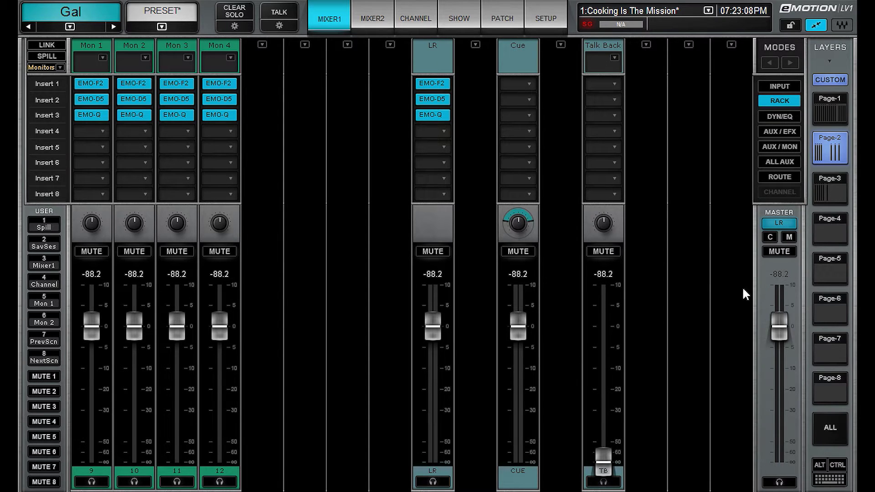
left_click(828, 188)
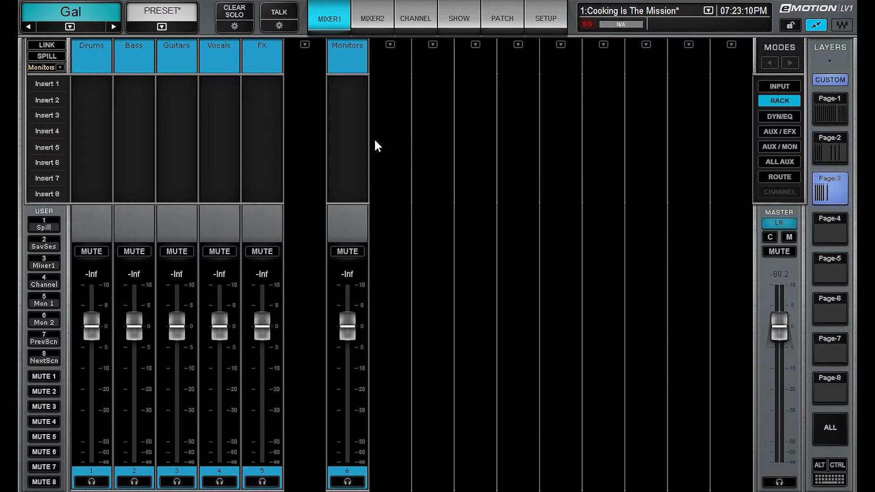
left_click_drag(245, 377, 262, 382)
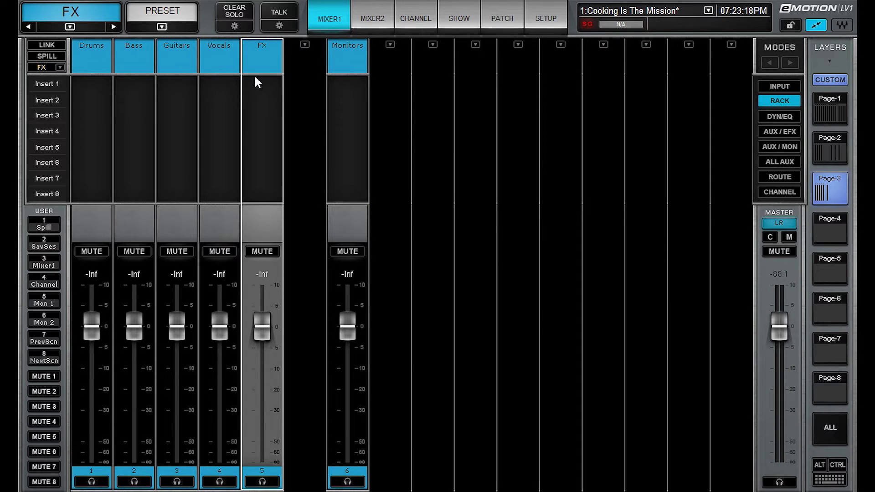
left_click(231, 431)
left_click(272, 415)
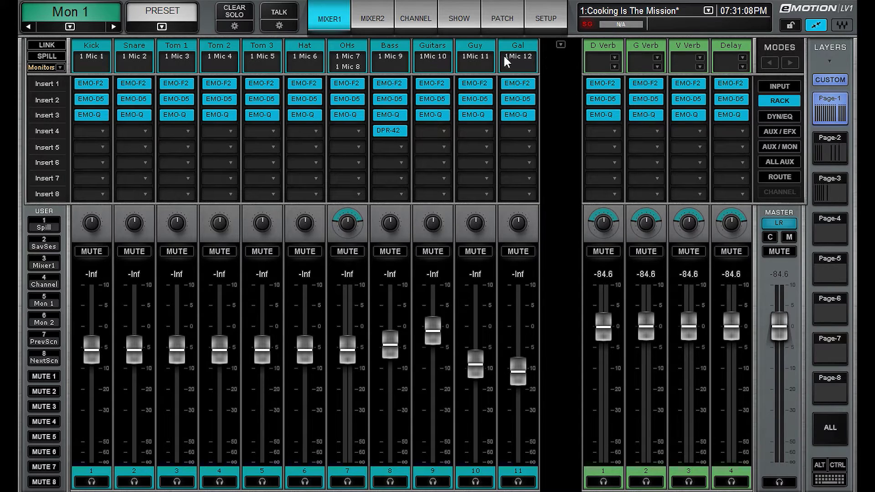
- Browse the Page-1 layer dropdown's submenus and turn on Lock Strips
left_click(560, 43)
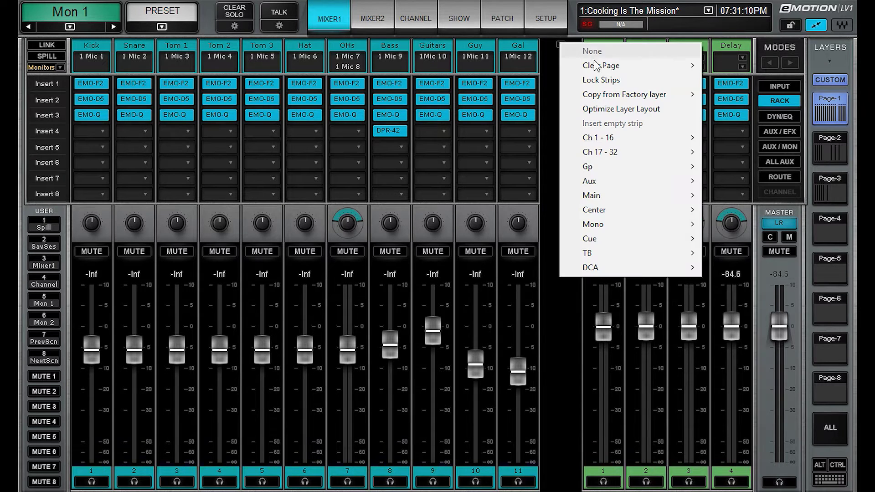
mouse_move(613, 93)
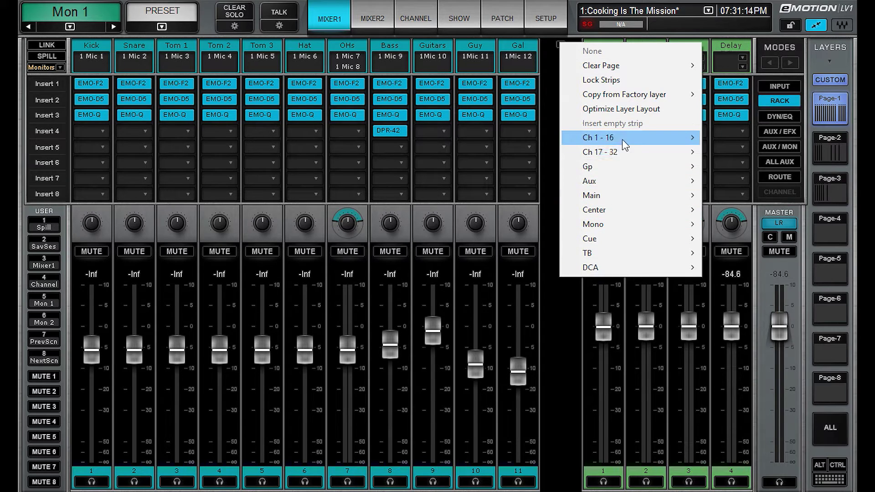
mouse_move(624, 268)
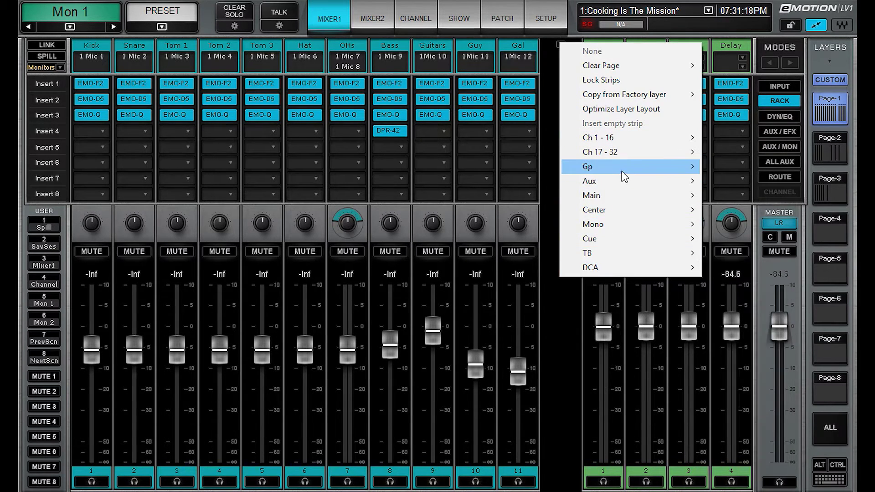
mouse_move(674, 153)
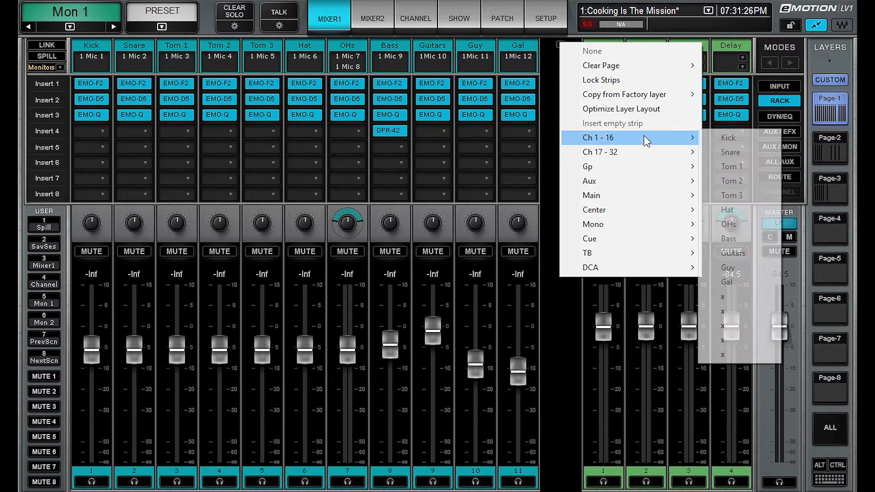
mouse_move(651, 67)
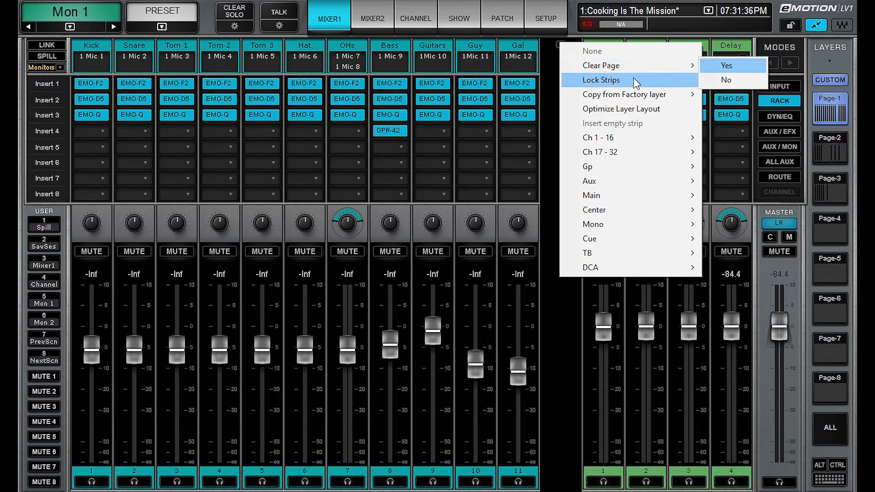
left_click(553, 445)
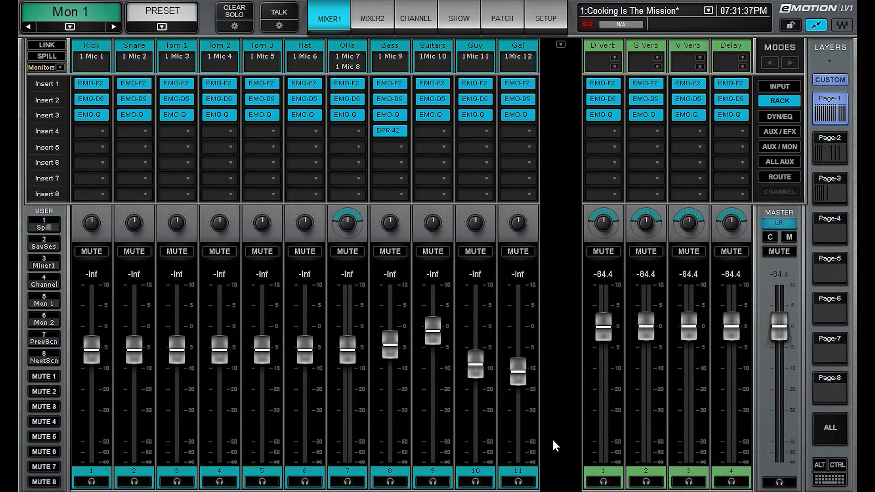
- Test the locked layout by selecting the Gal, D Verb, Guitars and Tom 3 strips
left_click(509, 418)
left_click(602, 417)
left_click(430, 417)
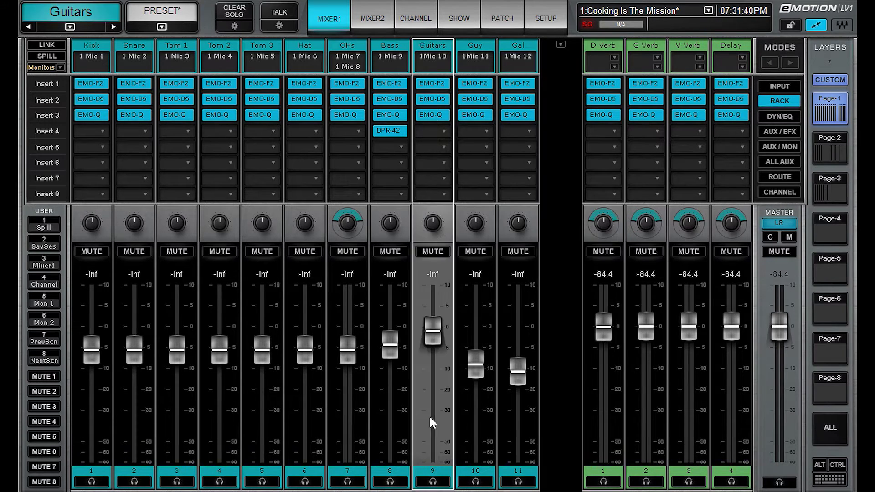
left_click(510, 419)
left_click(595, 415)
left_click(537, 415)
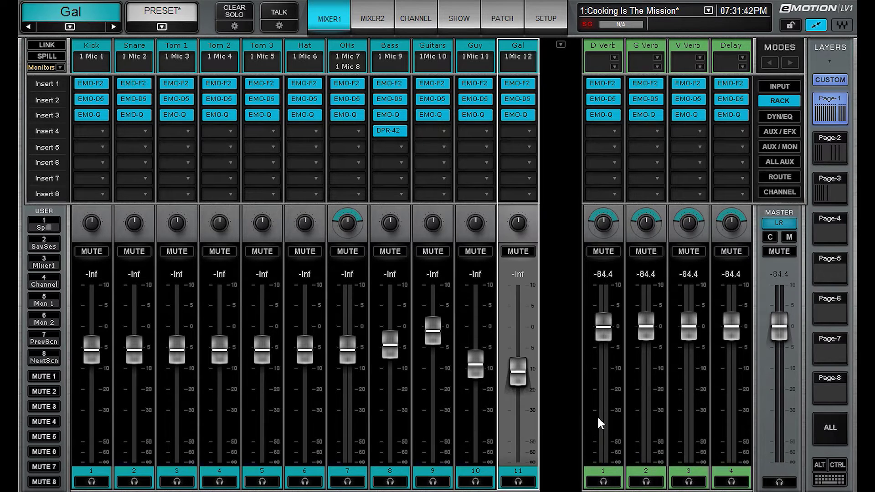
left_click(598, 416)
left_click(549, 419)
left_click(606, 417)
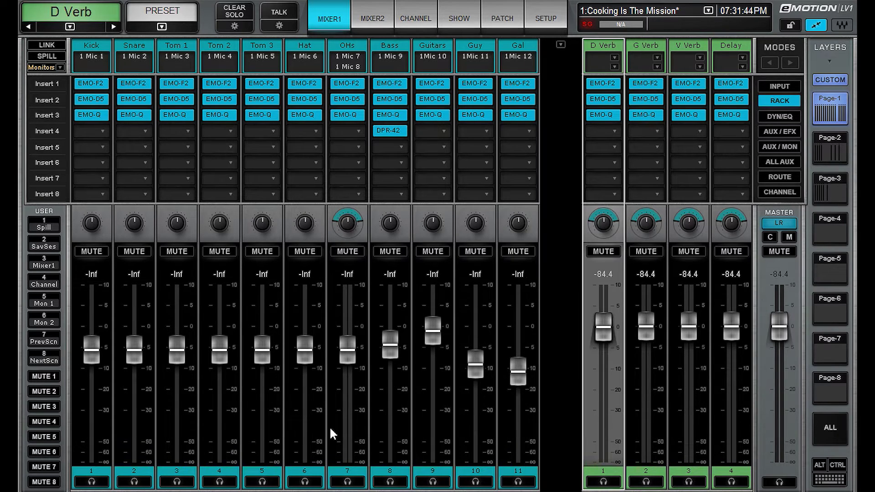
left_click(252, 412)
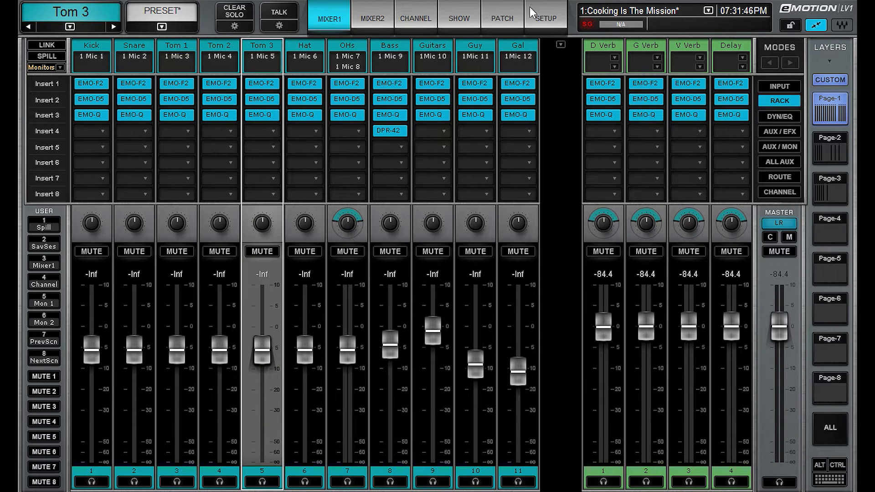
- Uncheck Lock Strips, reopen the layer options, then dismiss them by selecting Gal
left_click(560, 44)
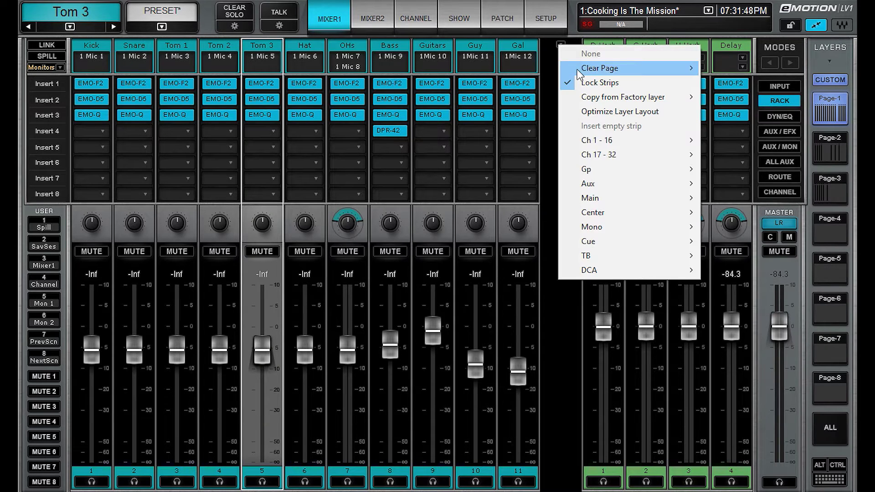
left_click(600, 82)
left_click(560, 44)
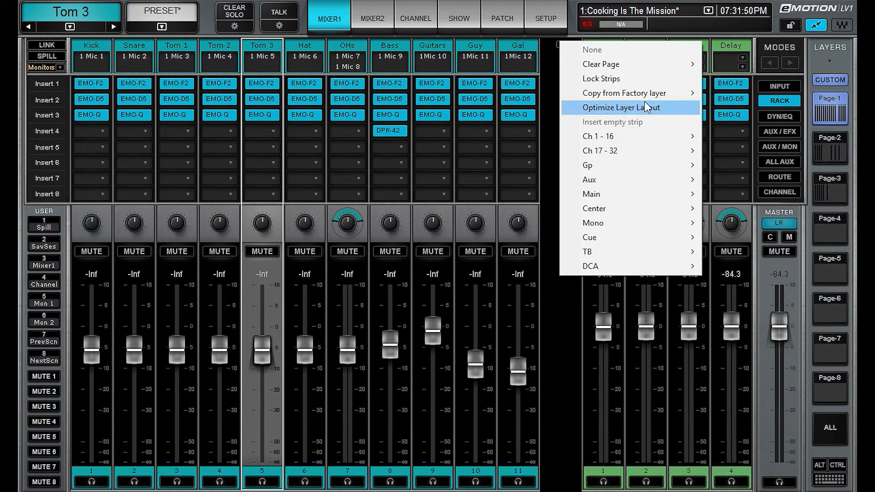
mouse_move(646, 97)
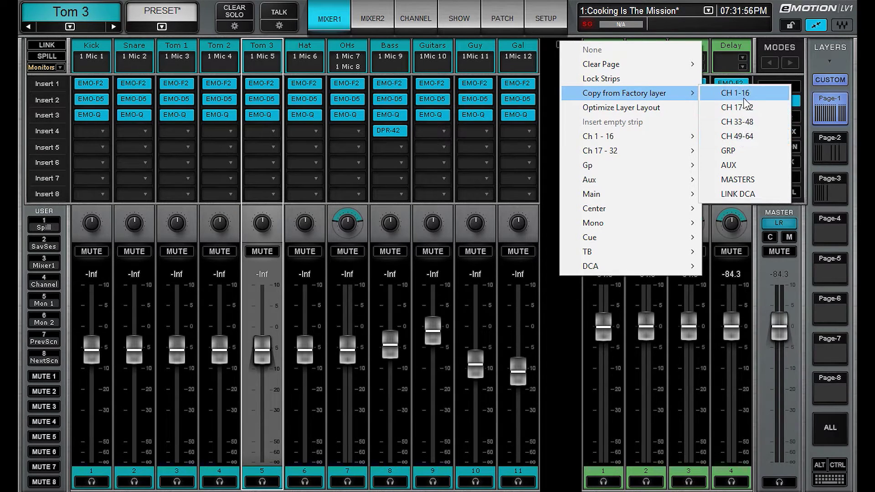
left_click(524, 307)
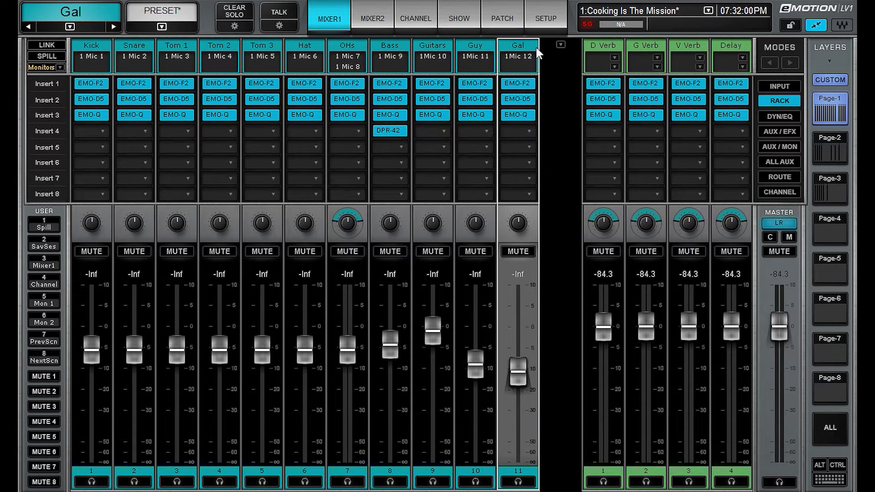
- Choose Optimize Layer Layout from the Page-1 layer dropdown to rearrange its strips
left_click(92, 291)
right_click(553, 272)
left_click(550, 118)
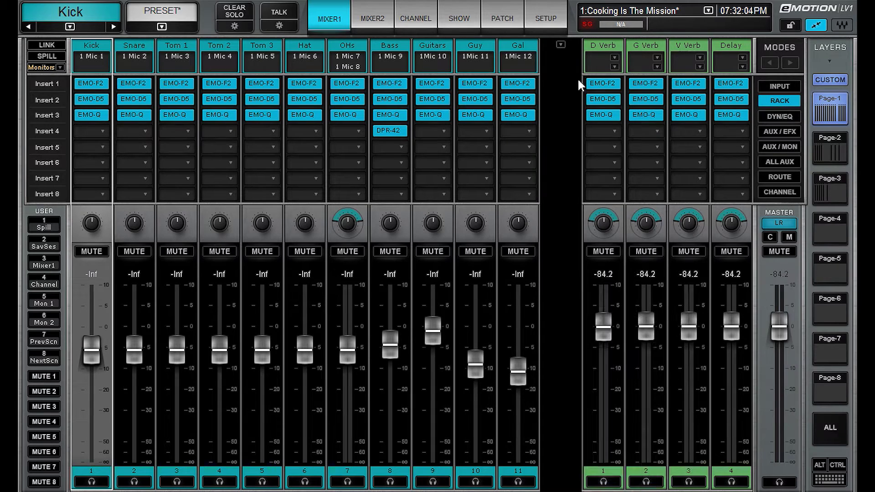
left_click(561, 44)
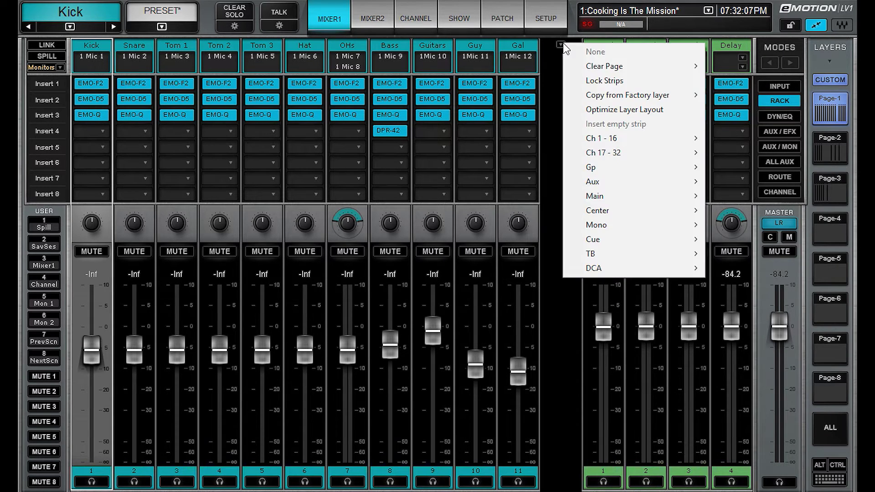
left_click(666, 109)
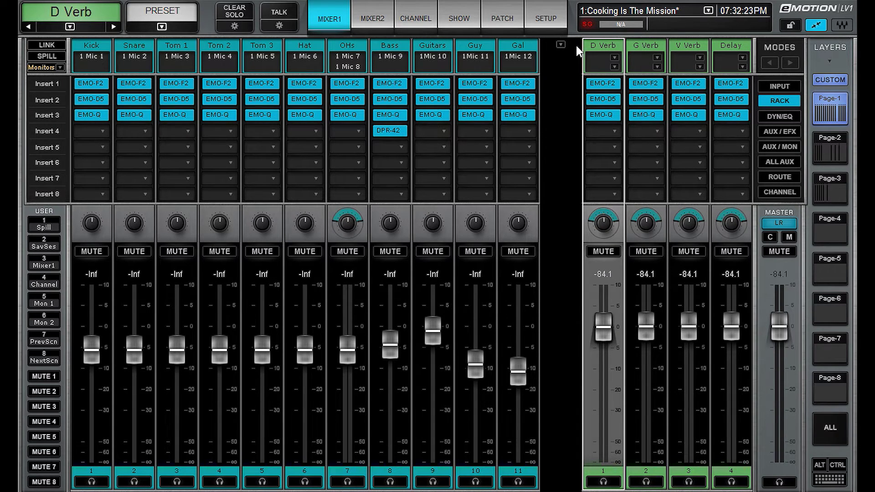
- Run Optimize Layer Layout again from the Guy strip header's right-click menu
left_click(561, 45)
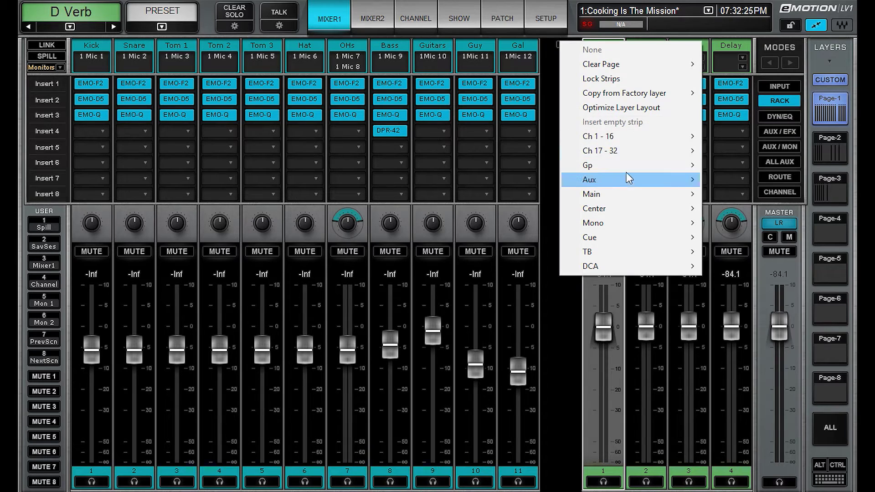
left_click(554, 58)
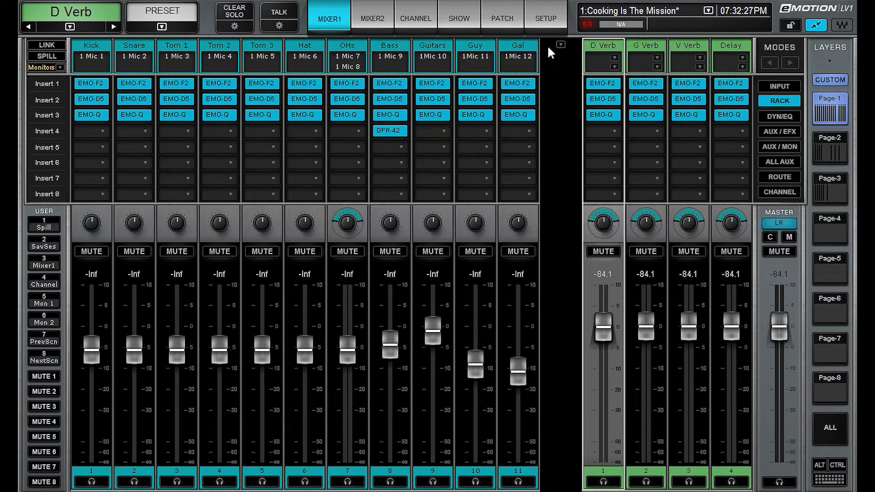
left_click(515, 43)
left_click(475, 44)
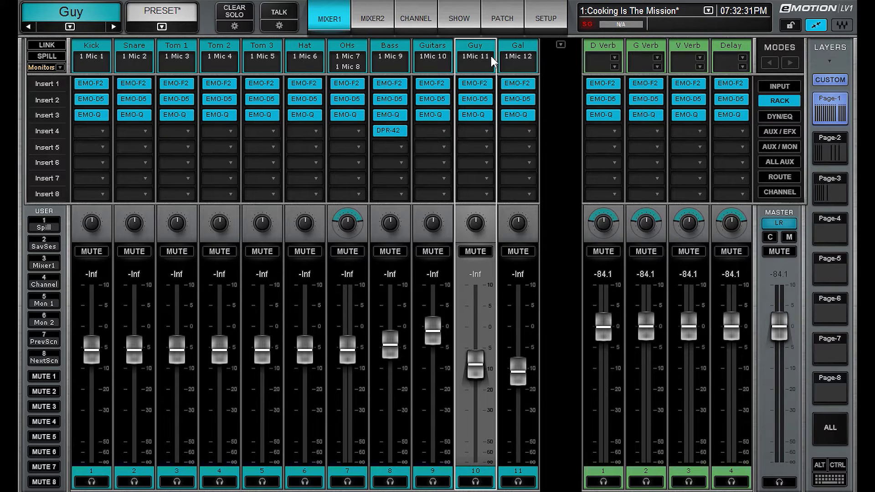
right_click(470, 45)
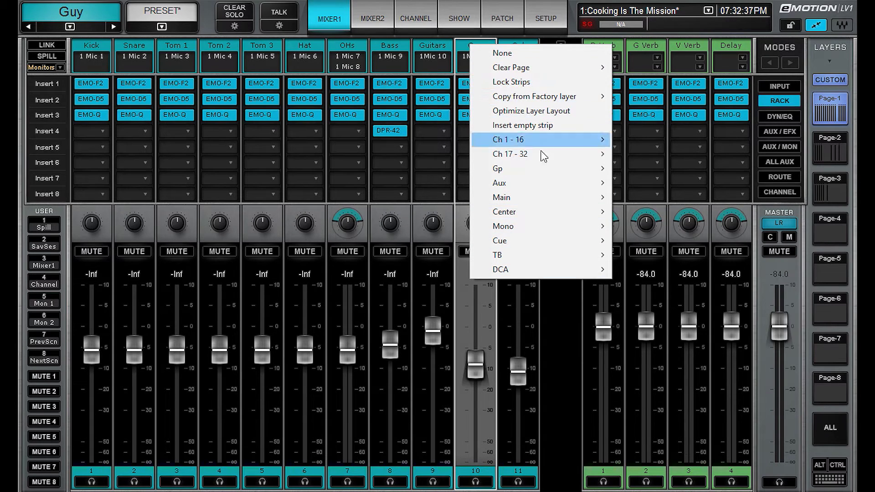
left_click(535, 111)
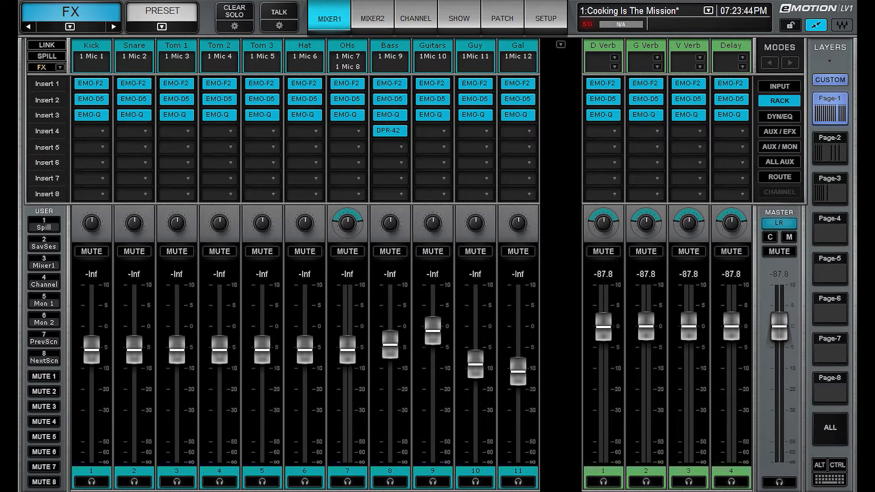
- Compare custom Page-3 with the factory 17–32 and LINK/DCA layers, selecting Drums and Monitors
left_click(830, 189)
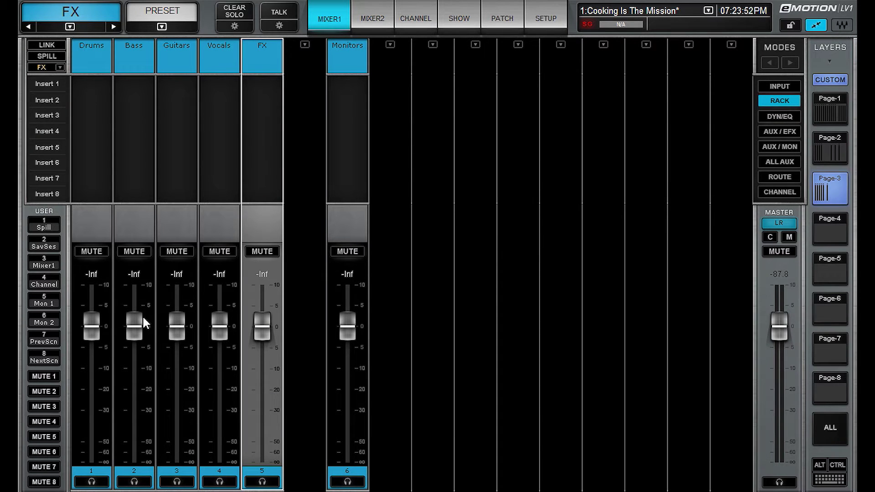
left_click(822, 77)
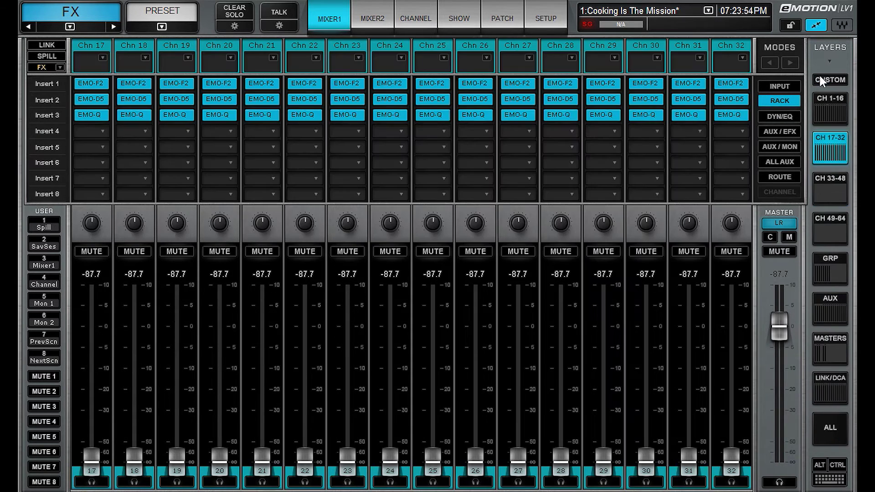
left_click(830, 386)
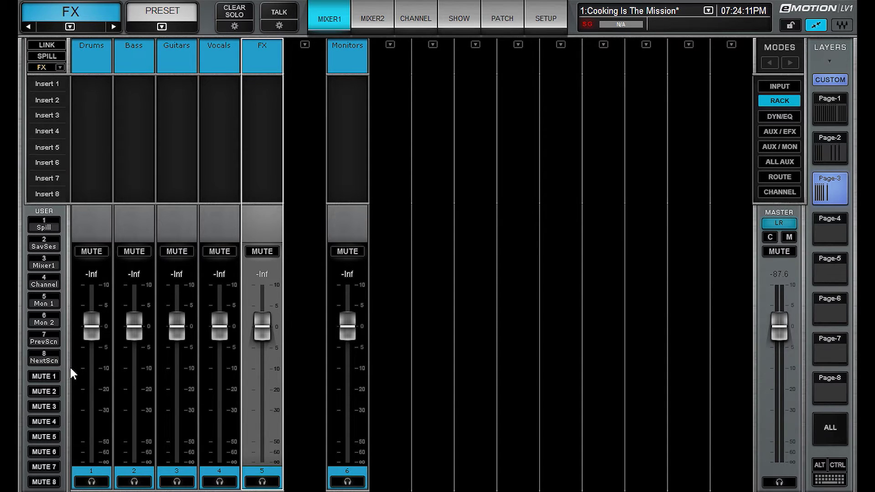
left_click(97, 383)
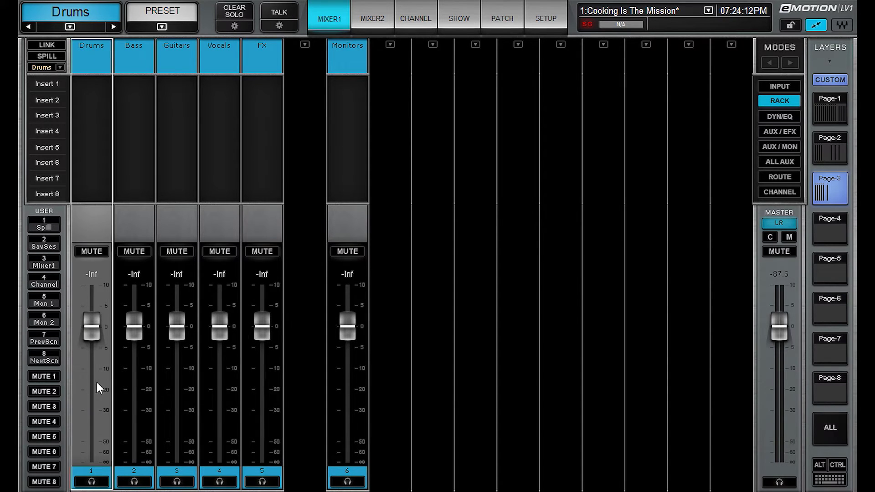
left_click(345, 382)
- Back on Page-1, check the Mon 3 fader and select Tom 1, Tom 2, Tom 3 and Kick
left_click(845, 112)
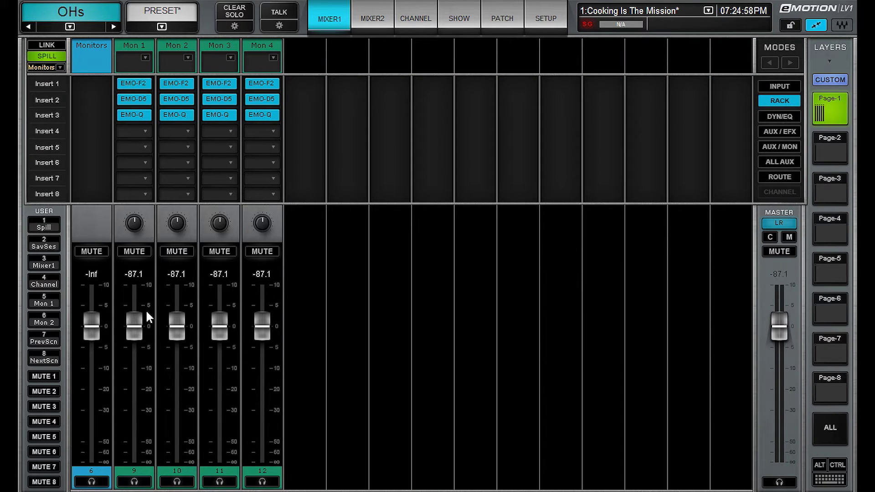
left_click(209, 321)
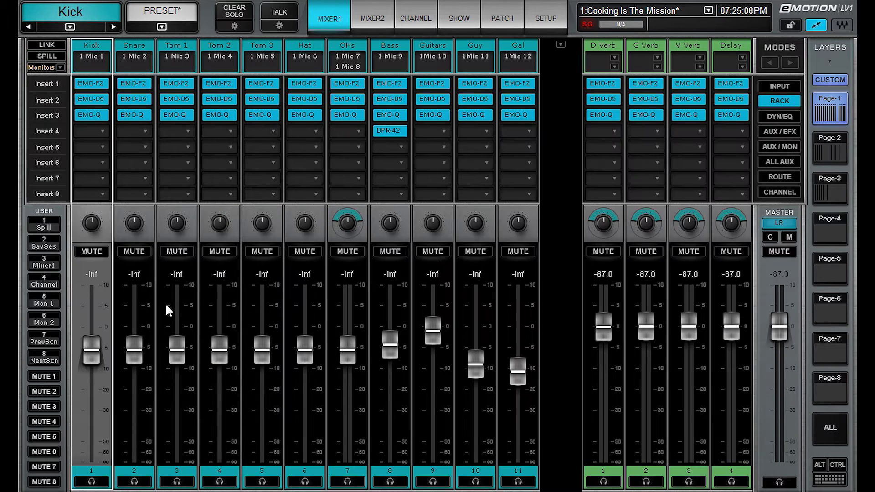
left_click(173, 300)
left_click(222, 302)
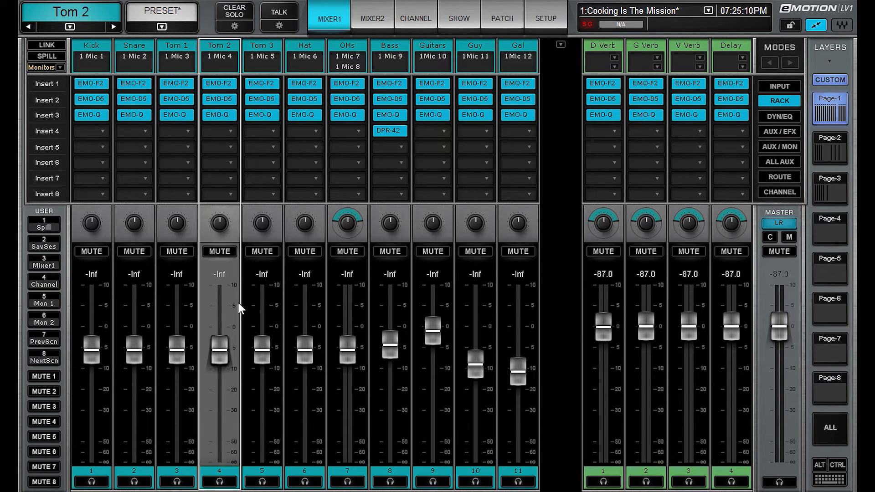
left_click(259, 301)
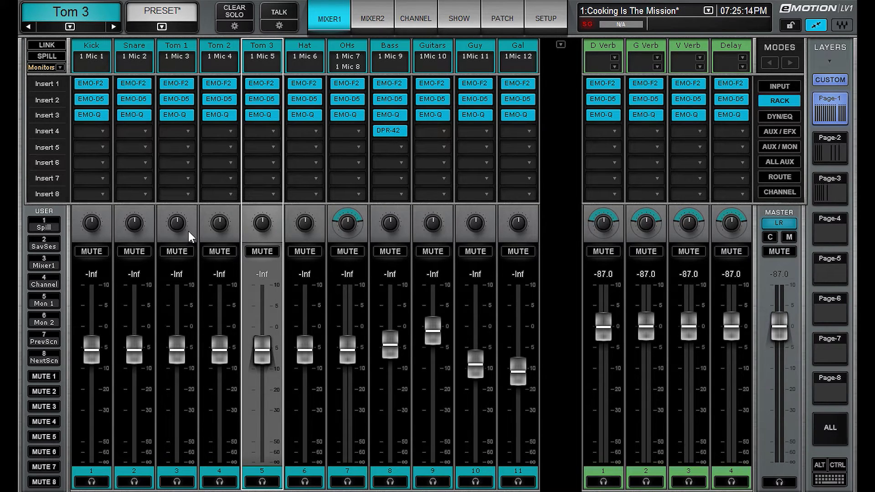
left_click(102, 294)
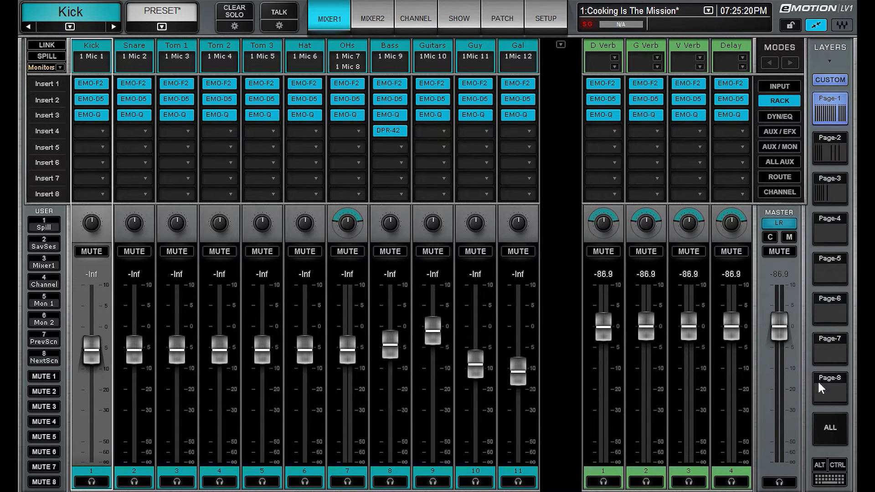
- Return to Page-3 and select the Drums, Bass, Guitars, Vocals and FX group strips
left_click(830, 187)
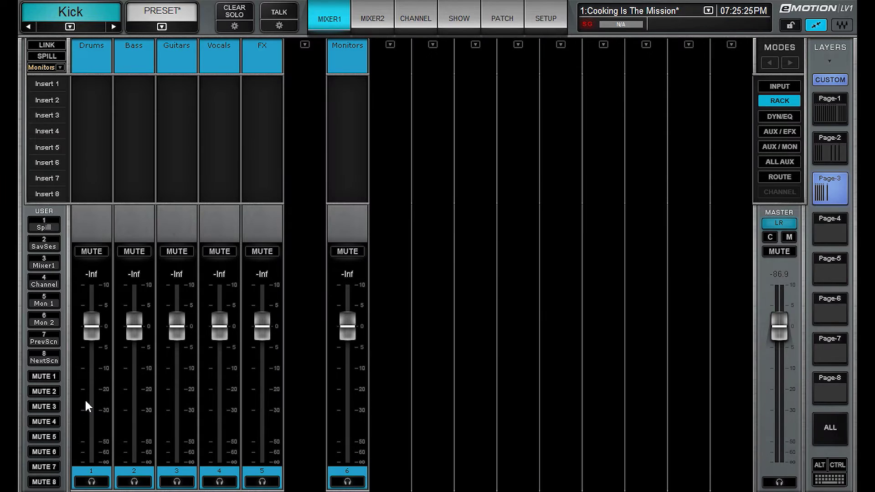
left_click(84, 400)
left_click(140, 393)
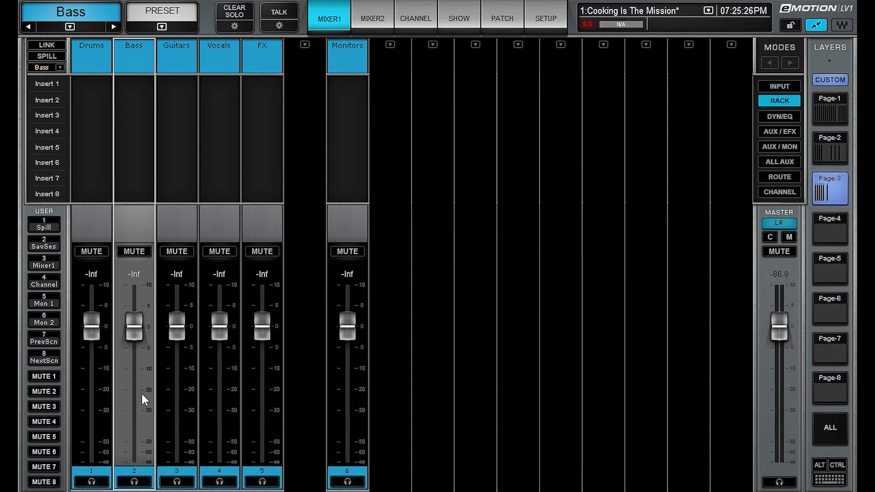
left_click(194, 388)
left_click(237, 389)
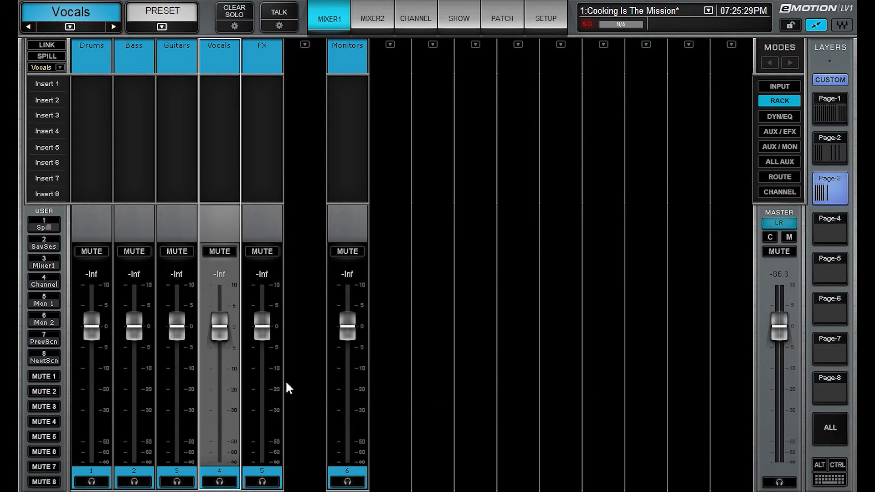
left_click(275, 390)
left_click(229, 386)
left_click(62, 68)
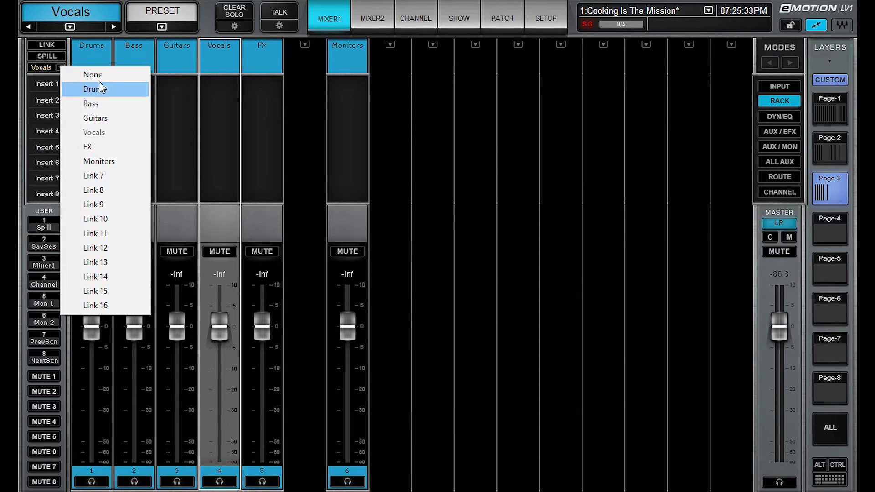
left_click(132, 421)
left_click(97, 414)
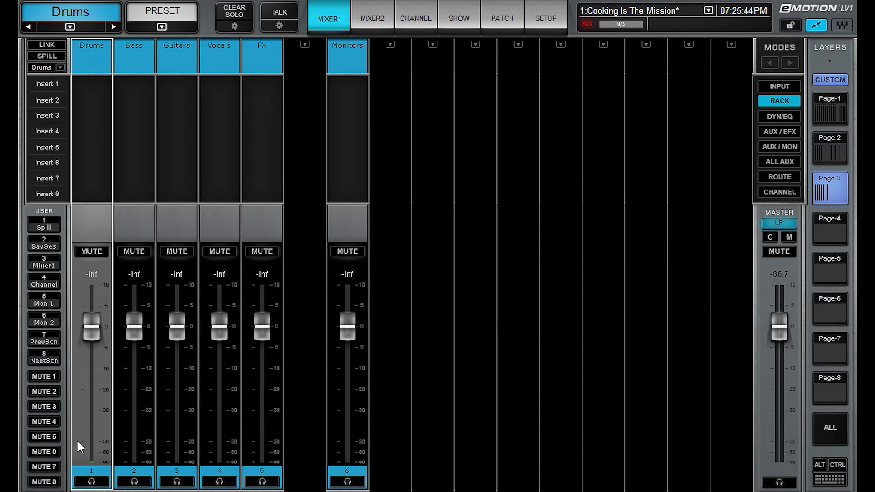
left_click(152, 424)
left_click(91, 415)
key("ctrl+1")
key("ctrl+1")
left_click(134, 355)
key("ctrl+1")
key("ctrl+1")
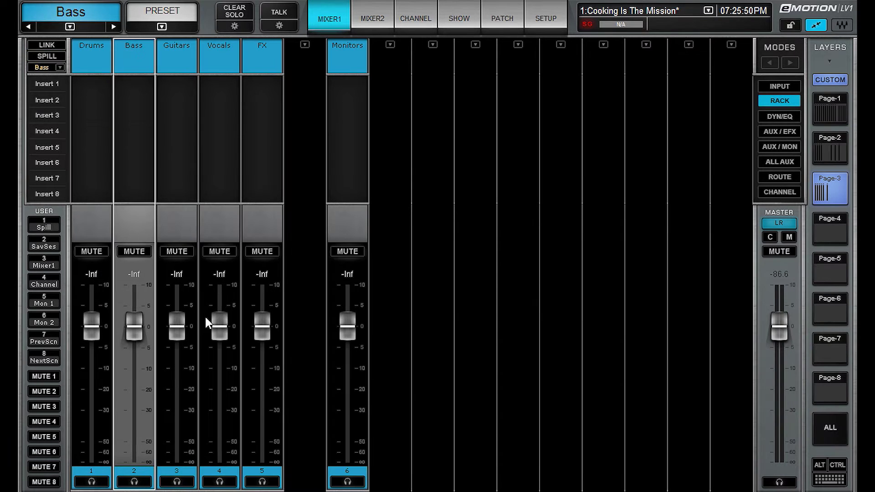
left_click(185, 365)
key("ctrl+1")
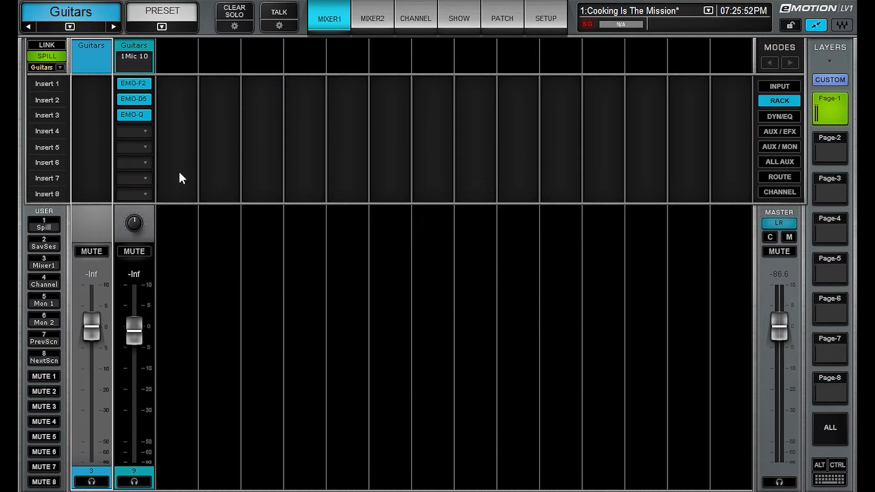
key("ctrl+1")
left_click(342, 403)
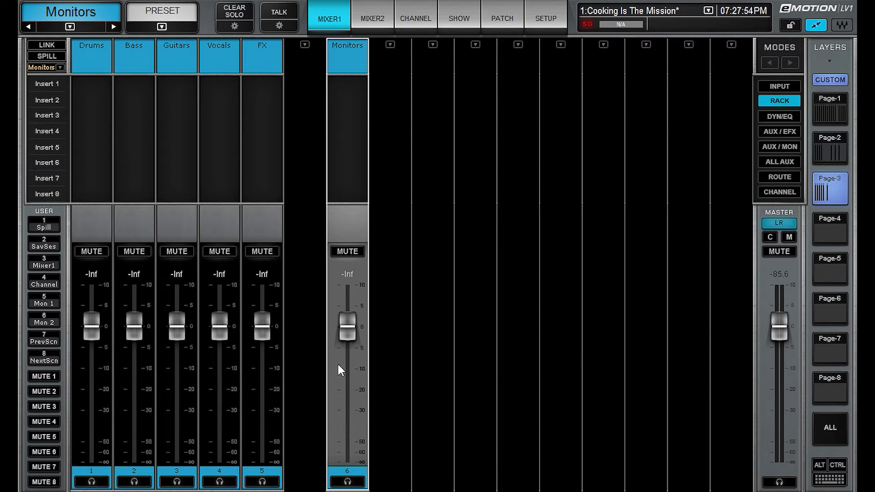
left_click(346, 61)
key("ctrl+1")
- Show SETUP > MIXER SETTINGS with the 32-channel, latency-optimized engine configuration
left_click(545, 19)
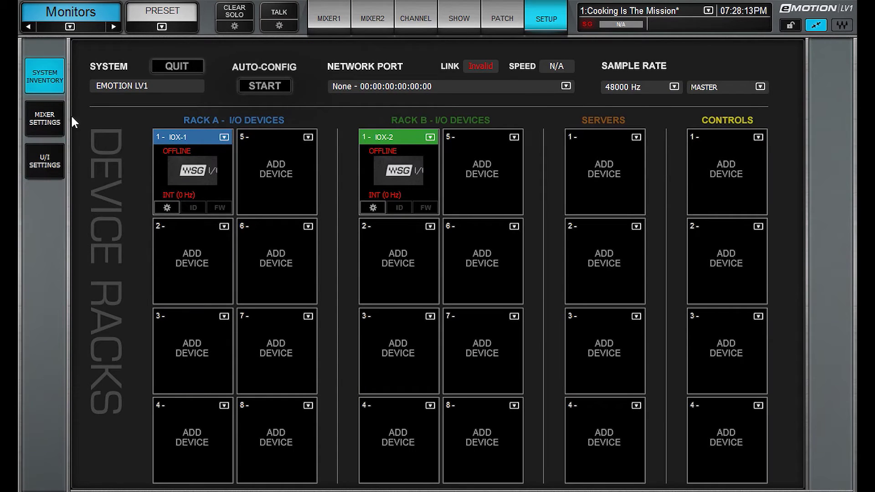
left_click(45, 120)
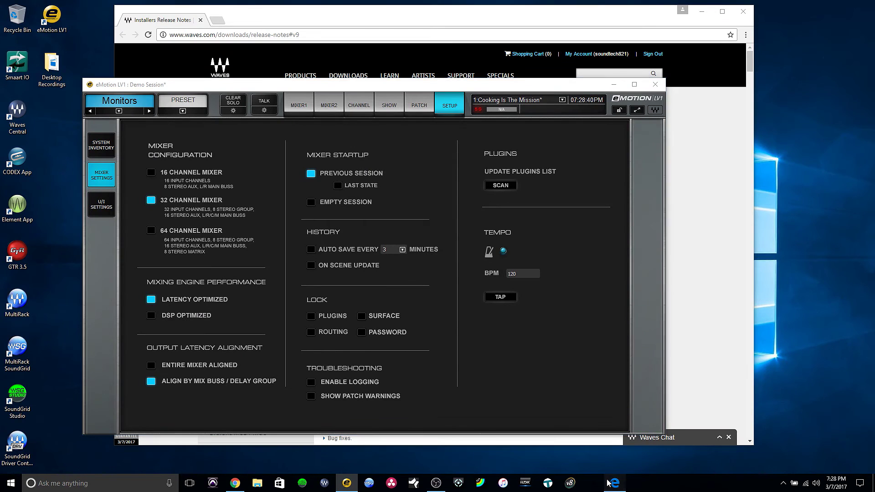
- Bring up the emotion-lv1-mixer.pdf guide in Edge at the Latency/DSP Optimized diagrams
left_click(614, 484)
scroll(452, 301, "down", 2)
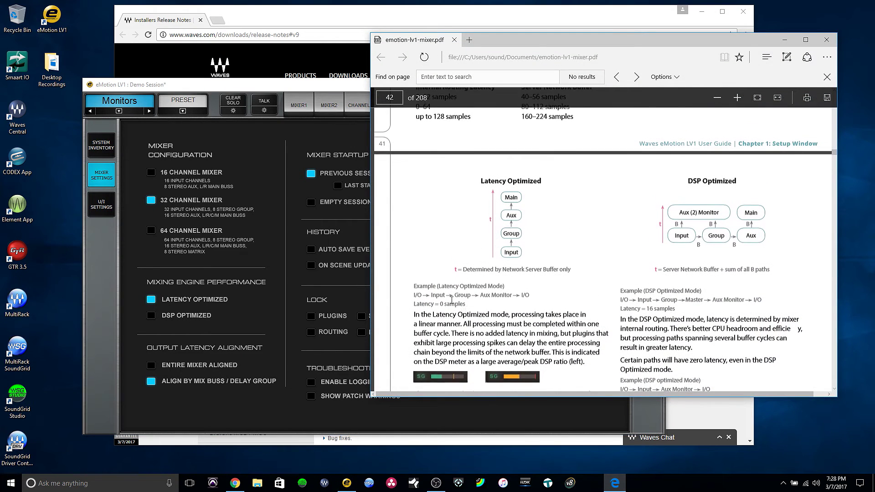
scroll(451, 301, "down", 1)
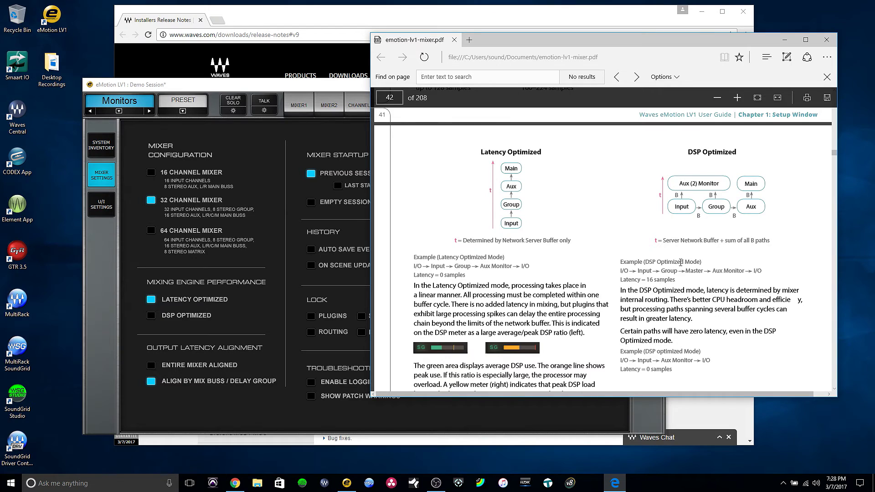
scroll(548, 325, "down", 1)
scroll(548, 325, "down", 2)
scroll(547, 325, "up", 1)
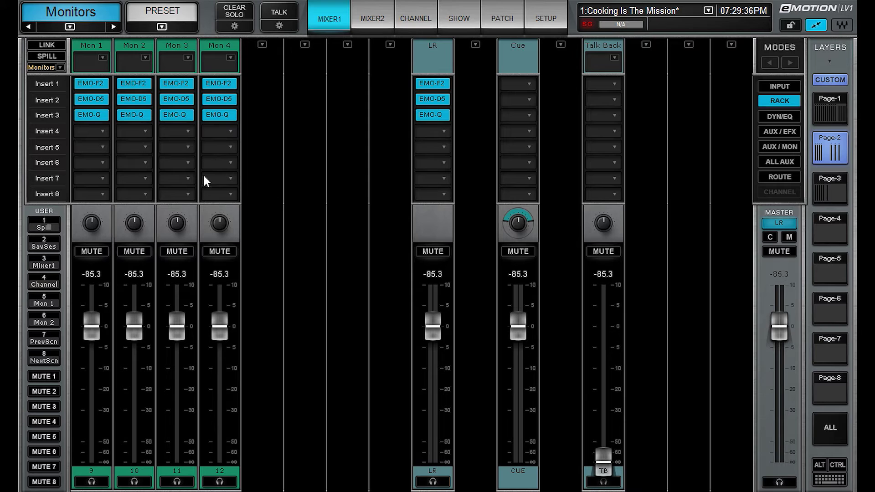
- Select Mon 1–4 on Page-2 and show their CHANNEL view, then ROUTE outputs to 1Line 1–4
left_click(99, 383)
left_click(135, 385)
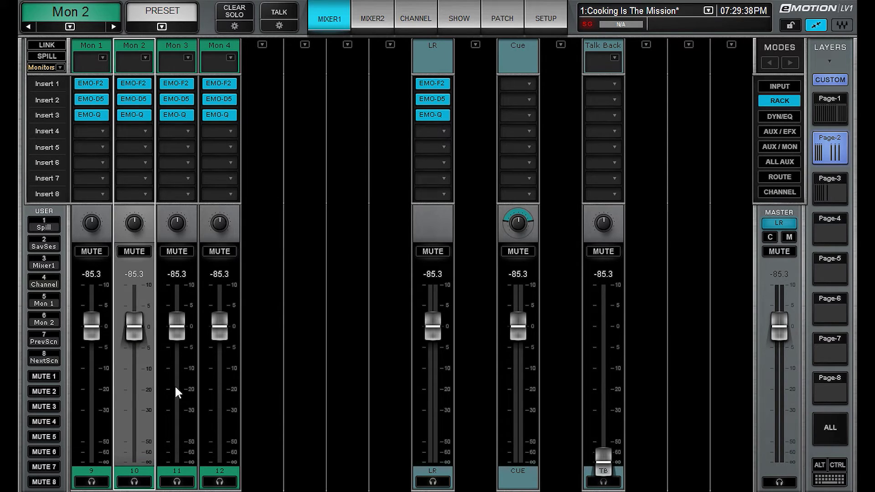
left_click(174, 385)
left_click(220, 385)
left_click(86, 403)
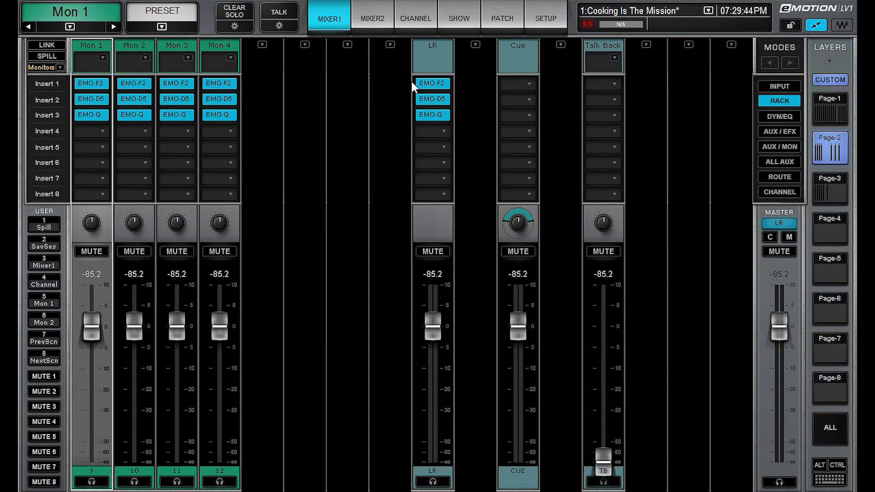
left_click(778, 193)
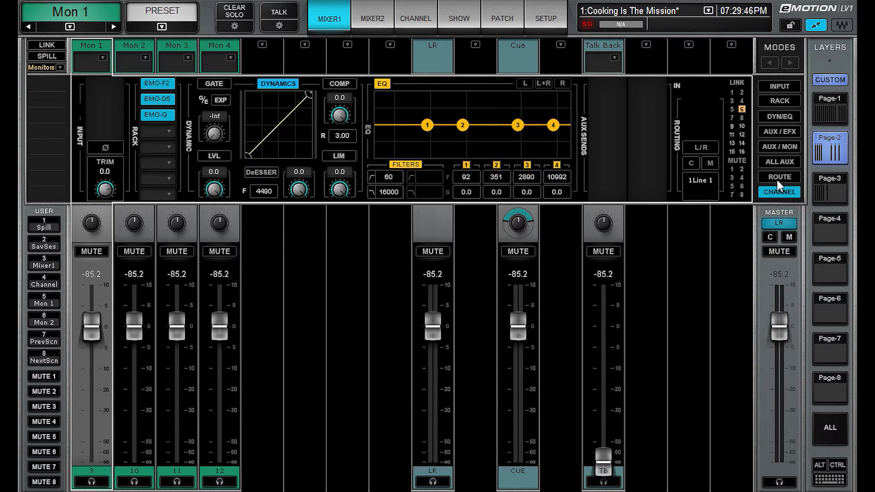
left_click(778, 179)
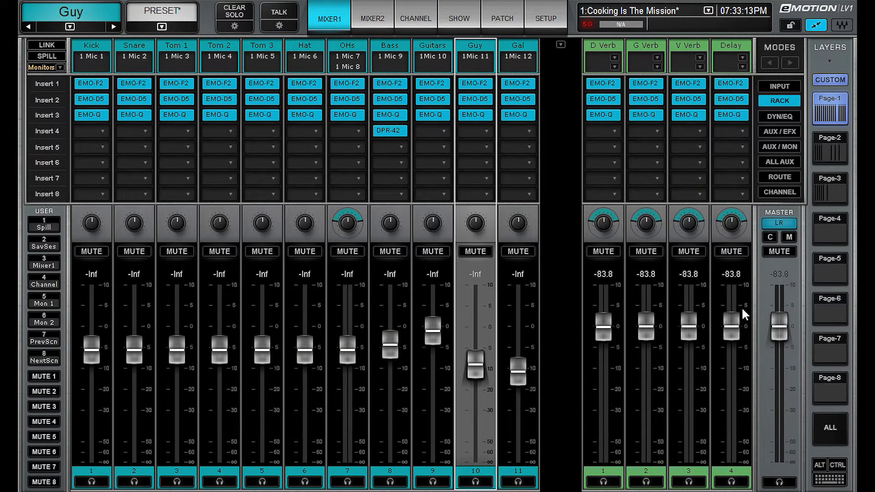
- Select the Kick channel and push its settings to every scene with Update All Scenes
left_click(96, 317)
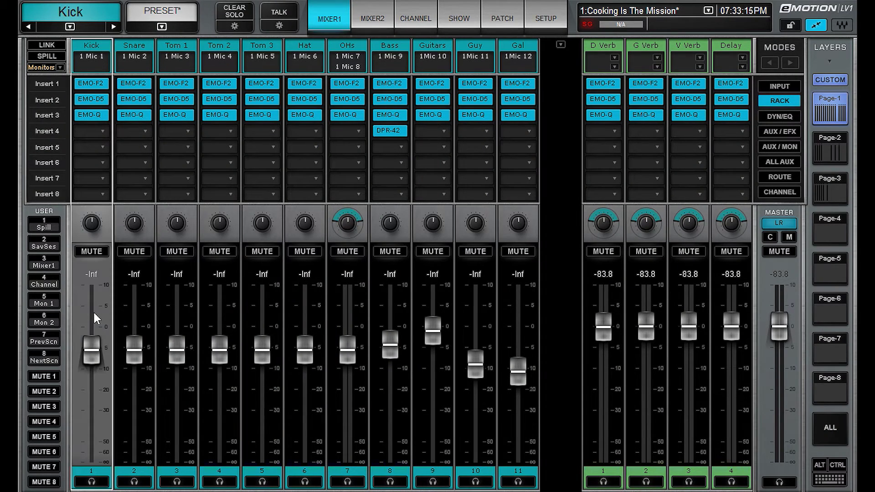
left_click(162, 26)
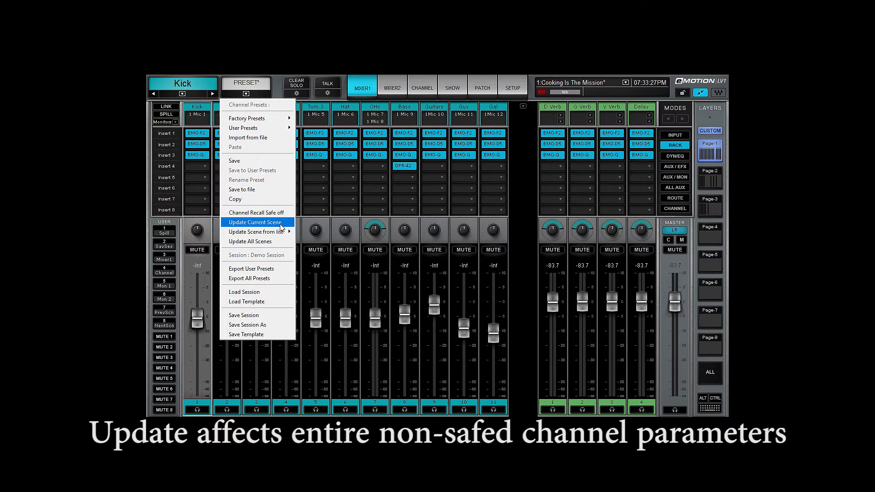
mouse_move(266, 234)
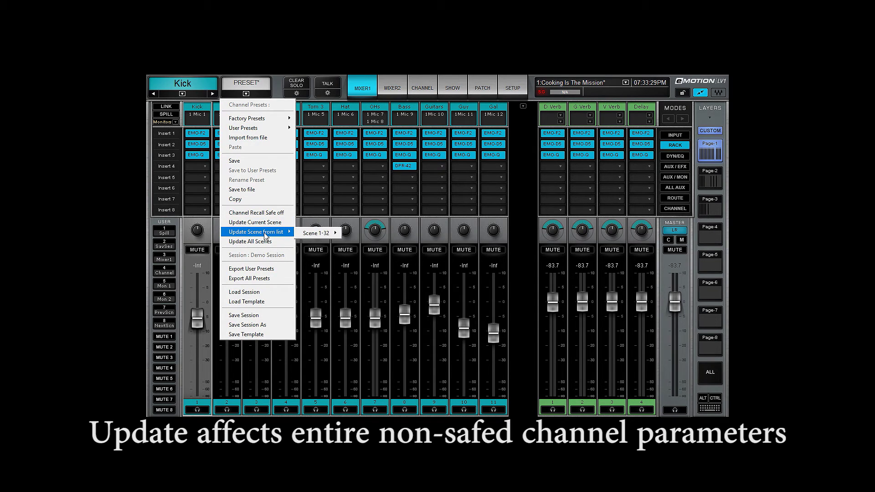
mouse_move(315, 234)
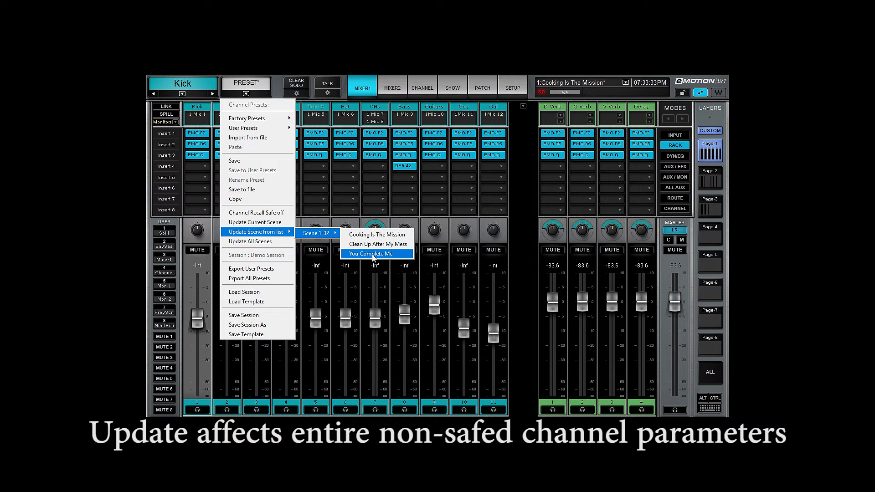
left_click(519, 124)
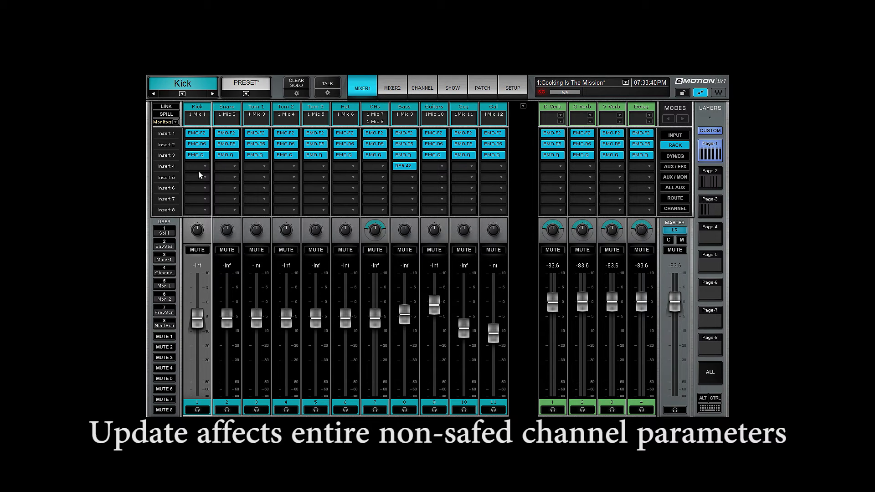
left_click(246, 93)
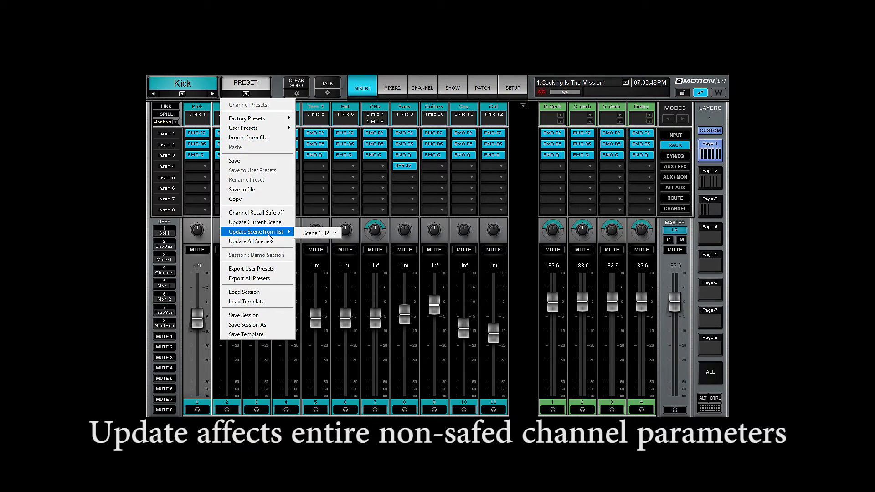
mouse_move(309, 234)
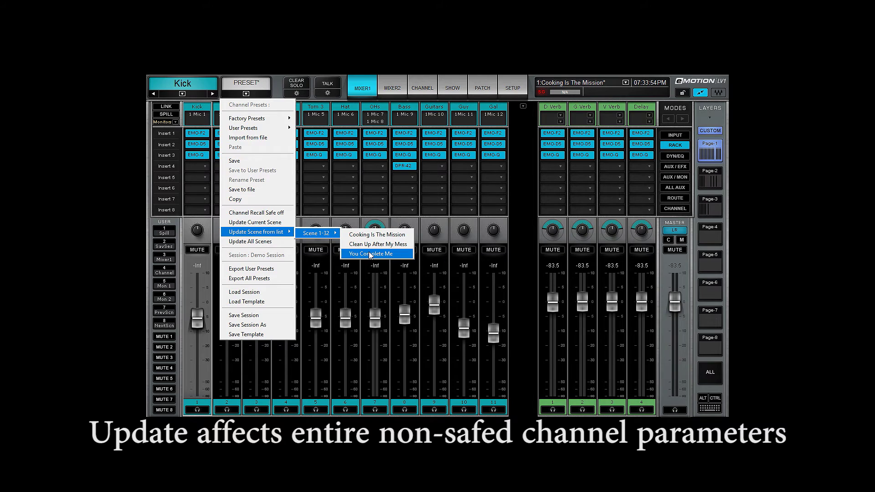
left_click(272, 241)
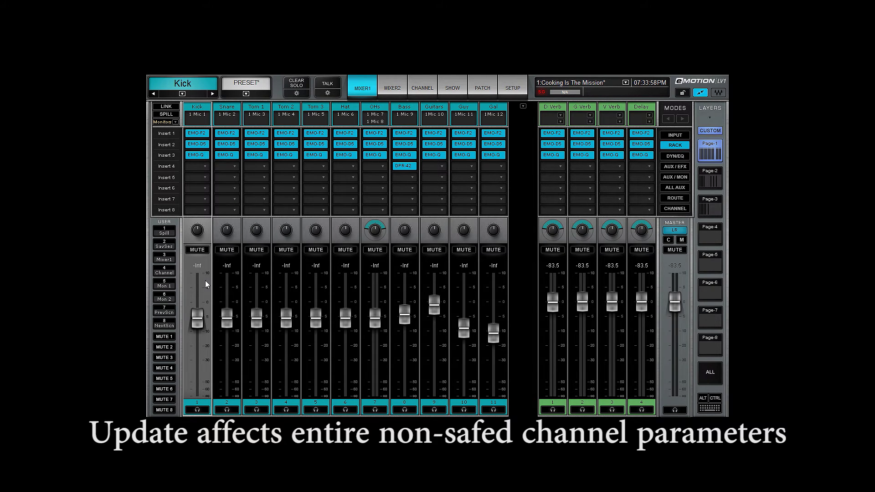
left_click(247, 94)
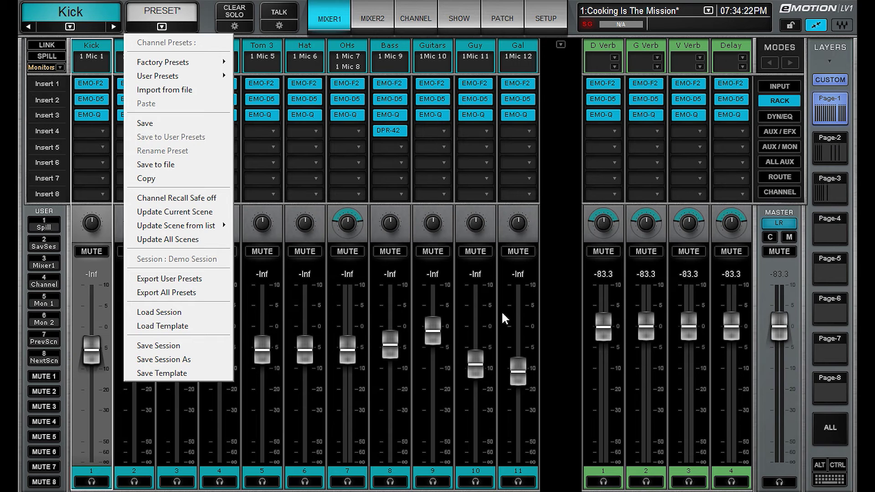
left_click(491, 282)
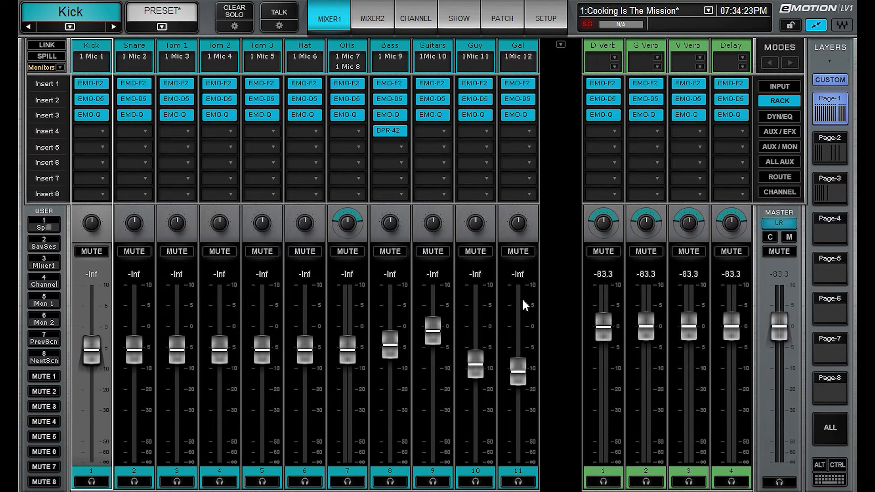
- Browse the Gal and Guy channels and their presets menu, moving on to the D Verb return
left_click(496, 266)
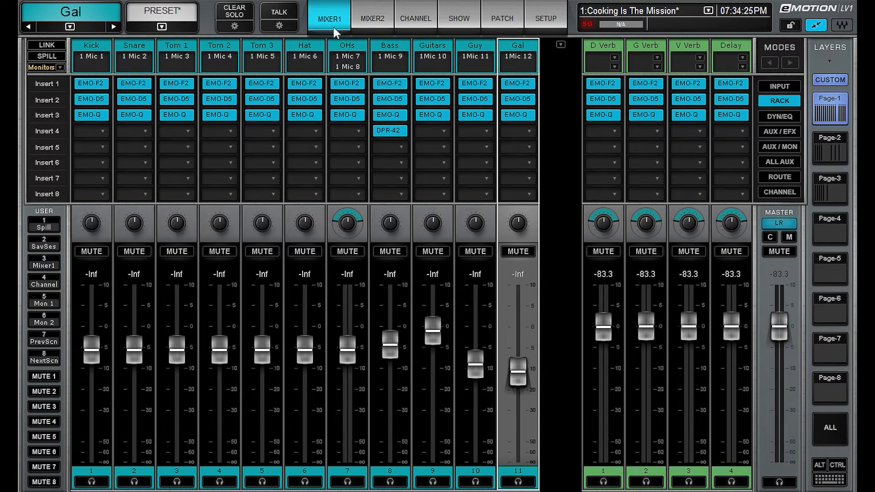
left_click(162, 26)
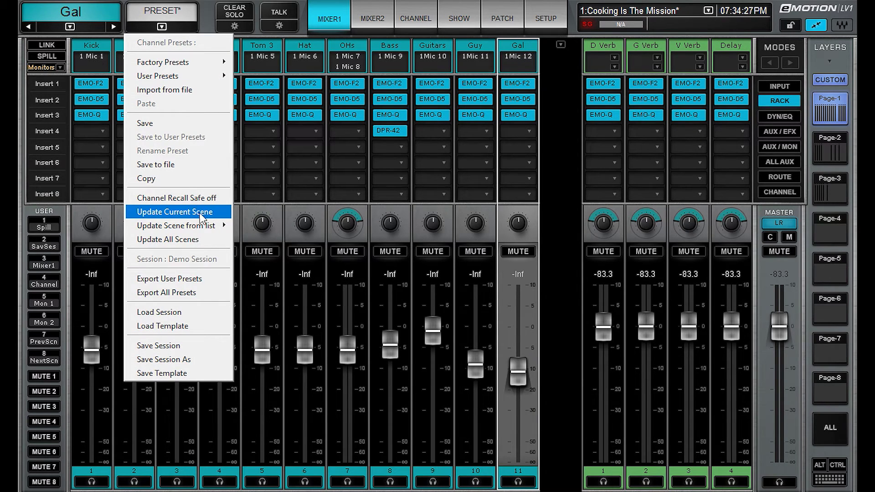
left_click(466, 305)
left_click(474, 303)
left_click(515, 297)
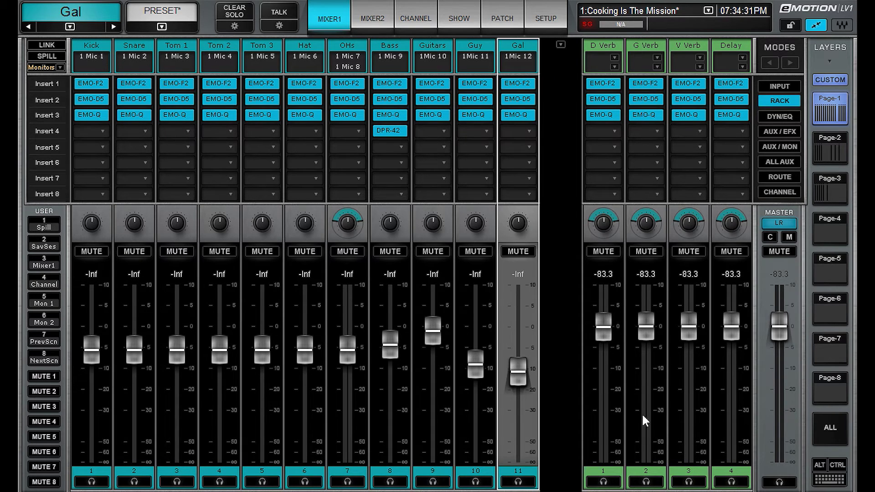
key("Right")
- Select the FX group strip on the Page-3 layer and check its presets menu
left_click(830, 182)
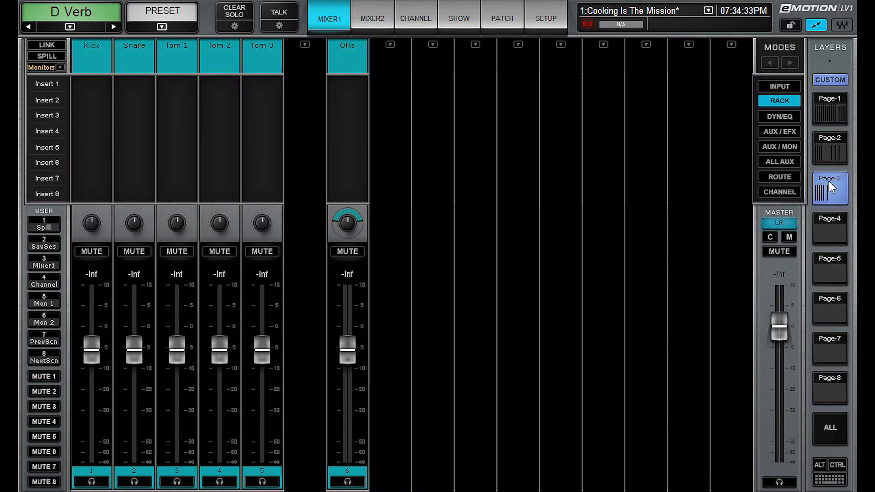
left_click(260, 284)
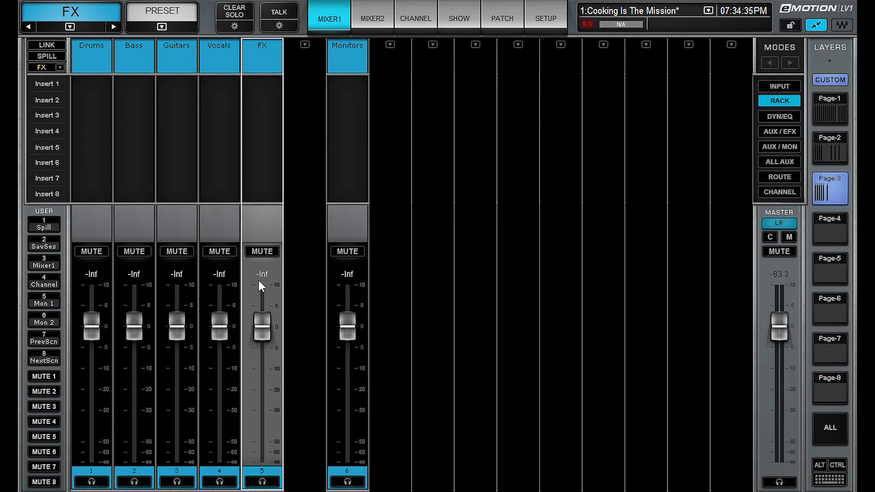
left_click(164, 23)
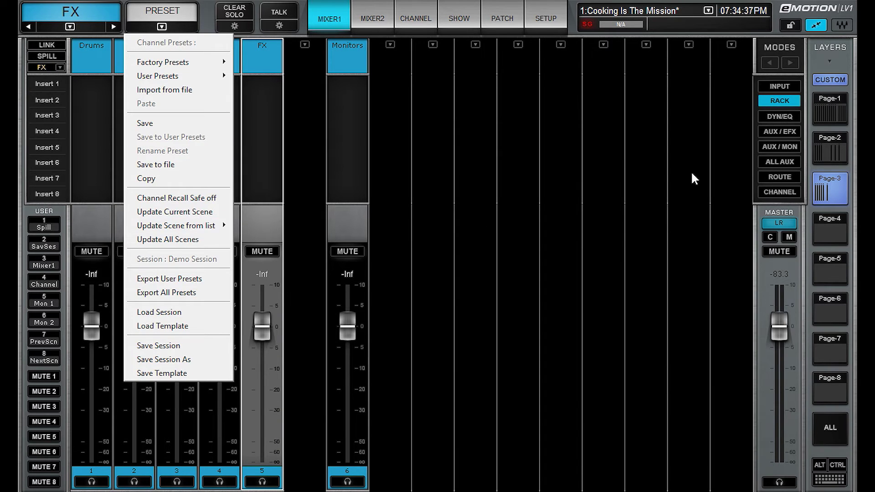
left_click(694, 179)
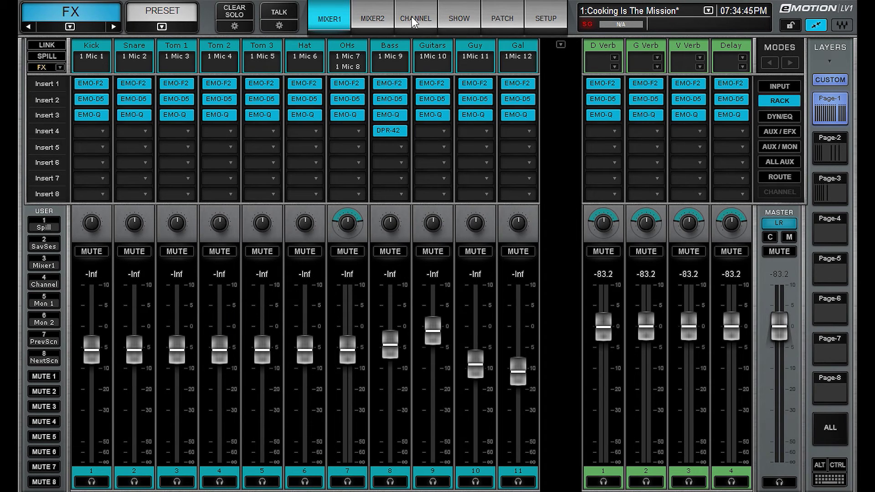
- Select the Snare and Kick channels, then bring up the Show page with the scene list
left_click(130, 46)
left_click(93, 45)
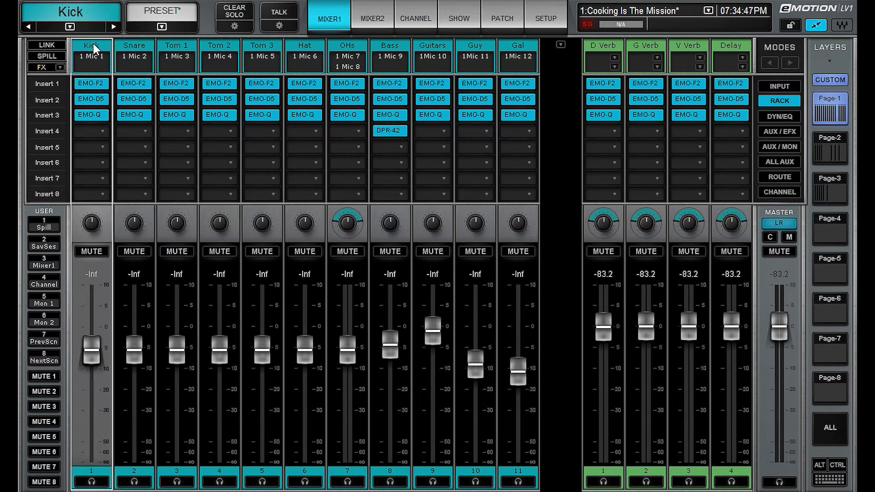
left_click(136, 46)
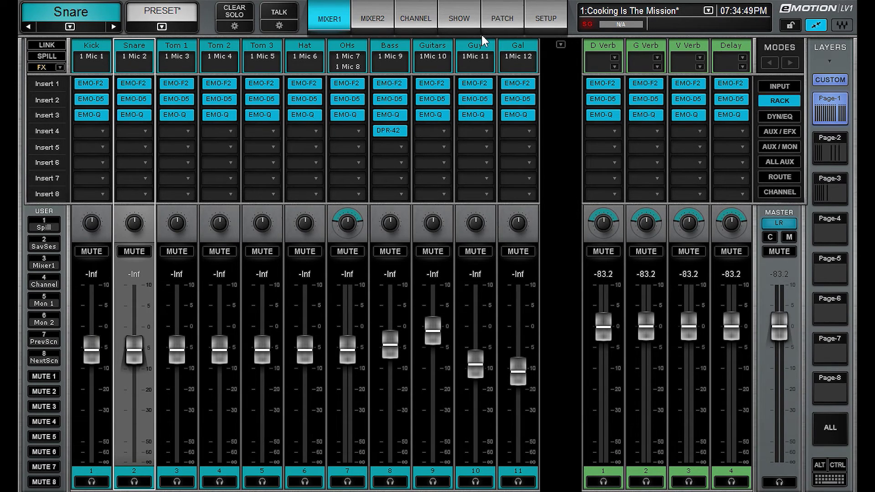
left_click(464, 17)
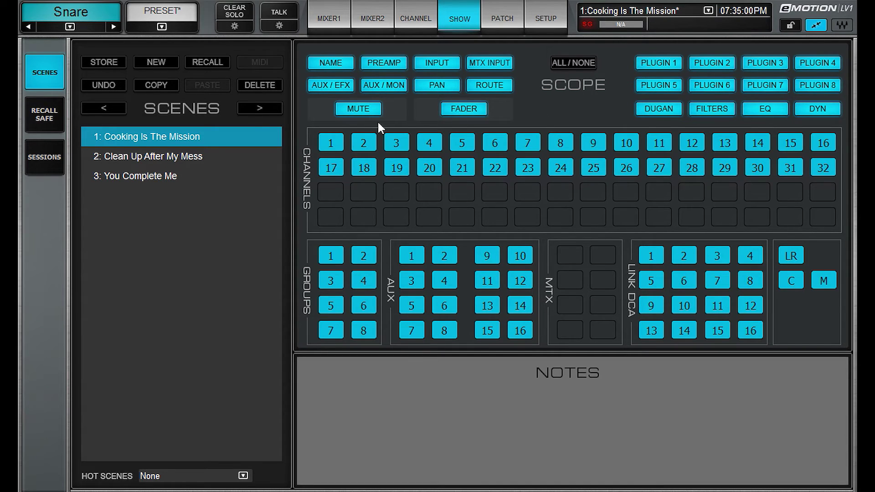
- Check the Recall Safe settings, then select You Complete Me and Clean Up After My Mess
left_click(37, 111)
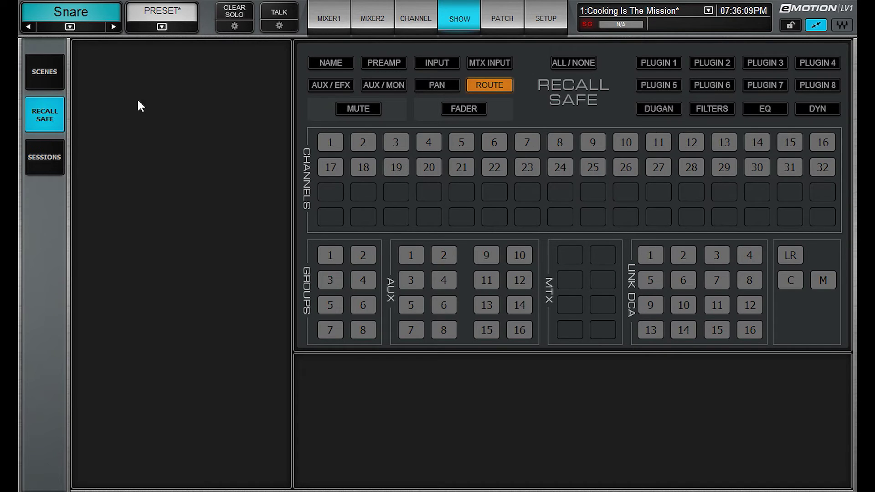
left_click(46, 73)
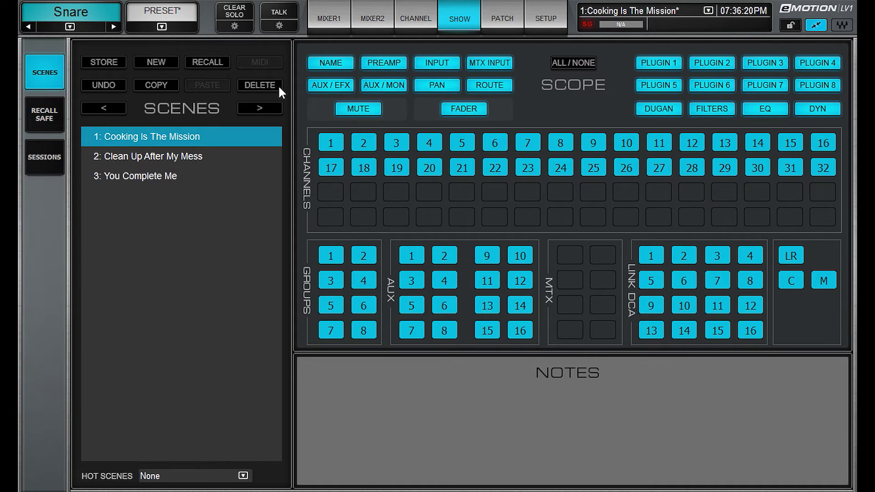
left_click(163, 179)
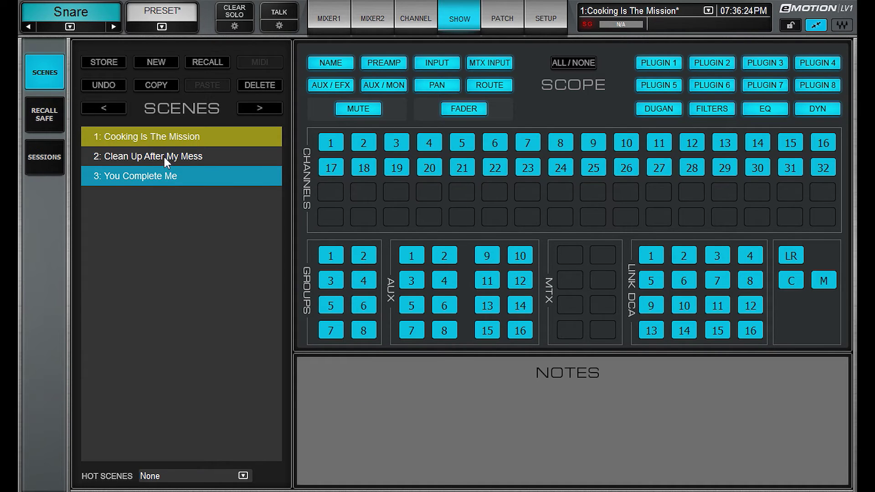
left_click(165, 160)
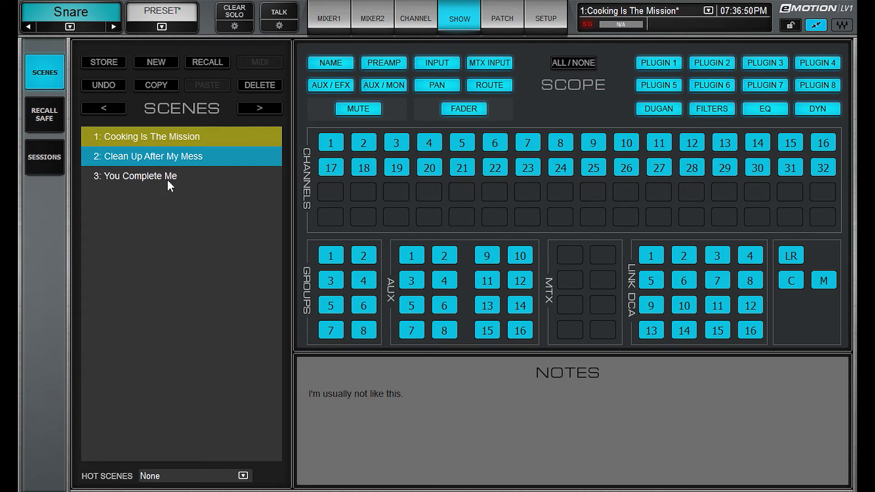
- Remove channels 7–10, fader levels and Dugan from the Clean Up After My Mess scope
left_click(155, 177)
left_click(157, 156)
left_click(529, 144)
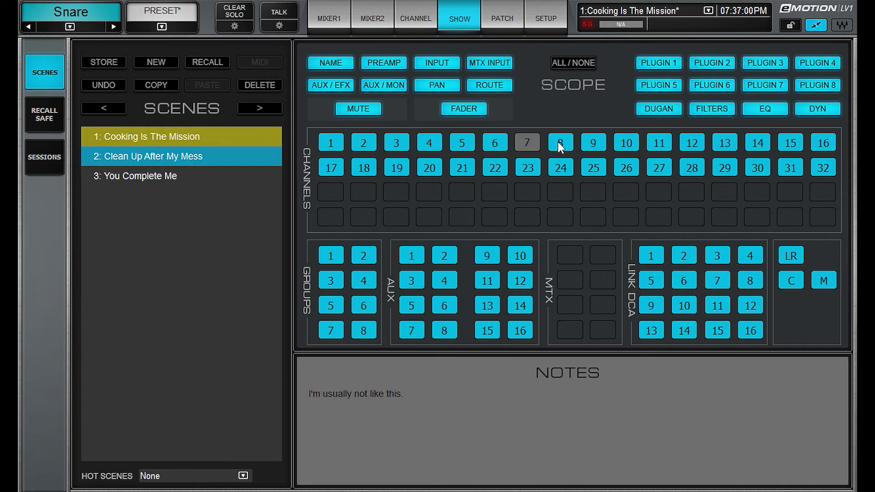
left_click(593, 144)
left_click(486, 110)
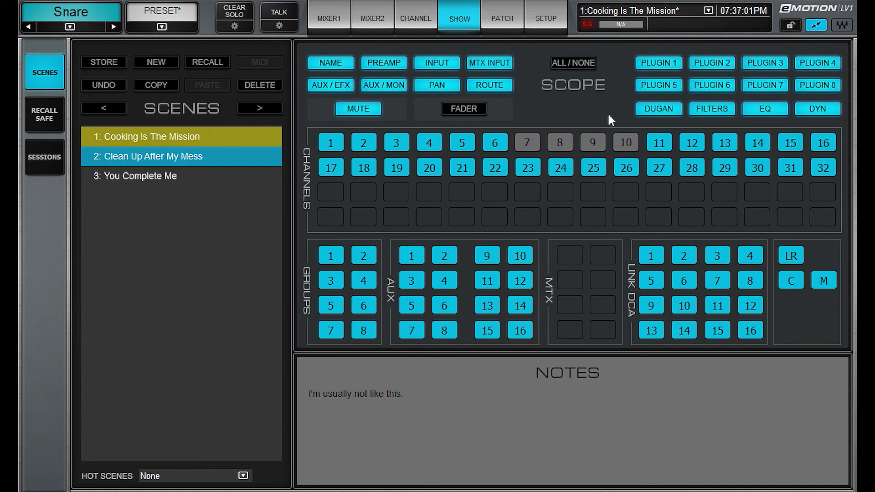
left_click(660, 112)
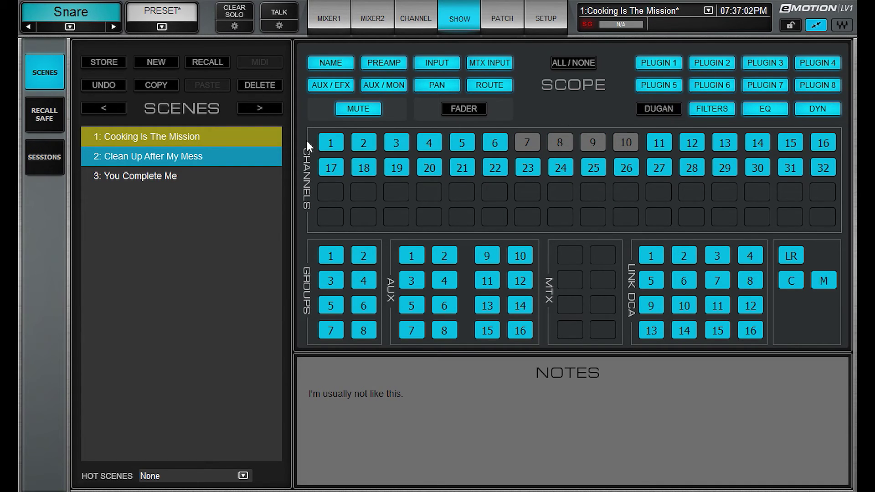
- Compare its scope with Cooking Is The Mission, ending on the You Complete Me scene
left_click(160, 138)
left_click(160, 154)
left_click(162, 137)
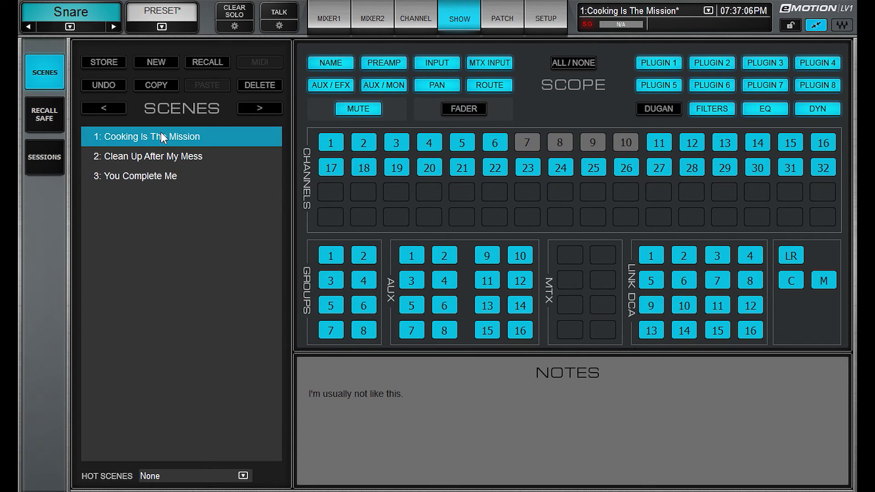
left_click(160, 155)
left_click(160, 176)
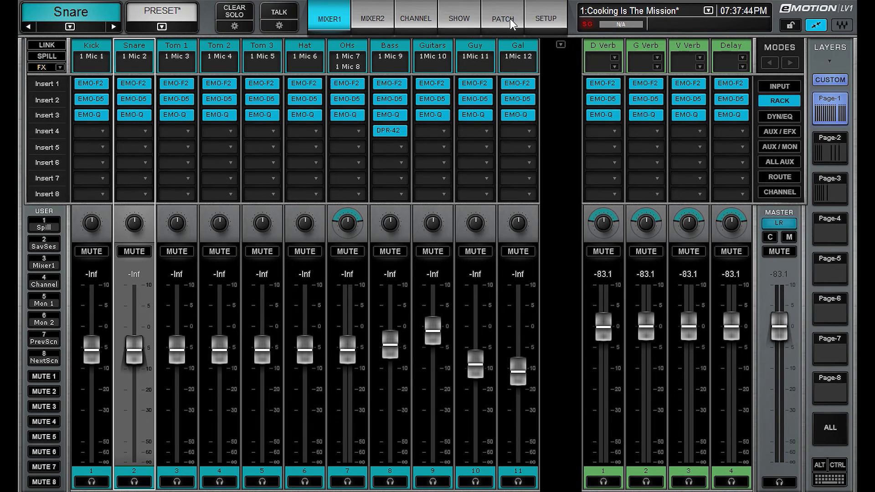
left_click(512, 24)
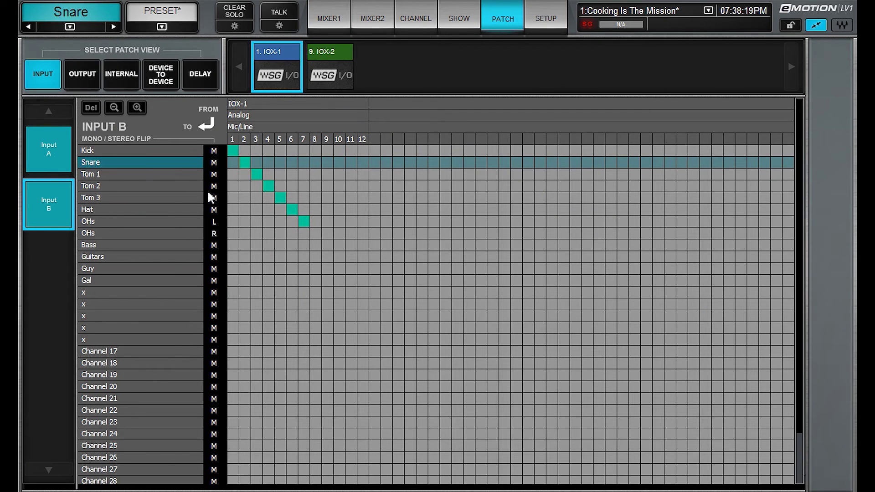
left_click(165, 210)
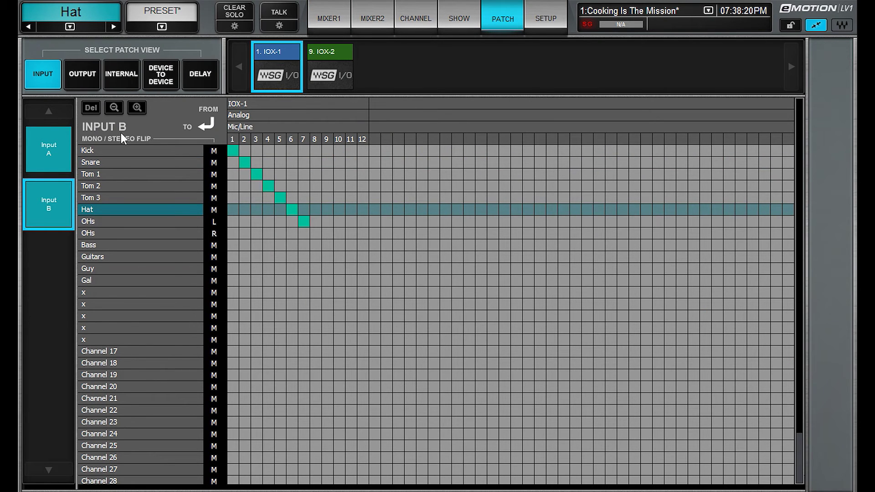
left_click(90, 108)
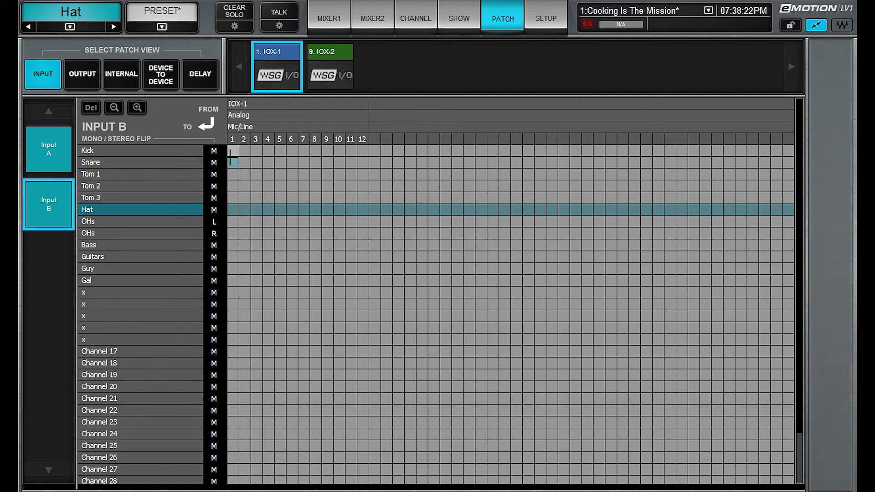
left_click(88, 86)
left_click_drag(257, 174, 392, 294)
left_click(91, 108)
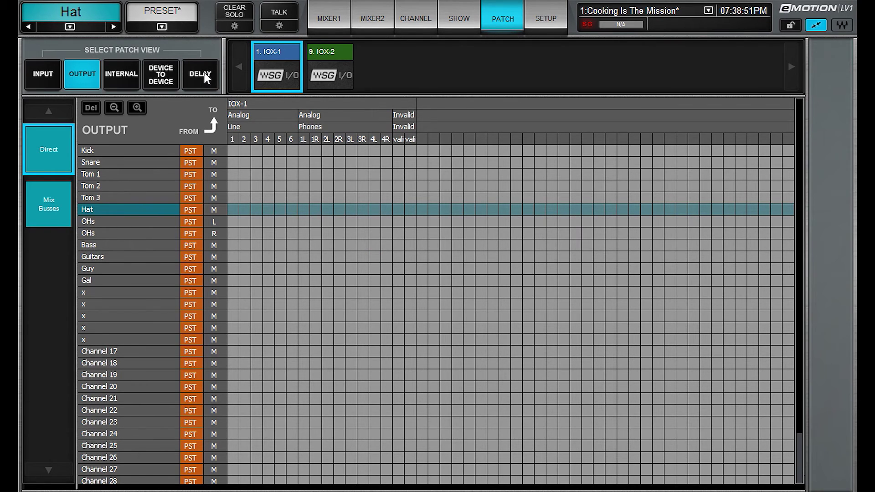
- Show the Delay patch view with Delay Groups 1–16 at 0.0 ms, then go to the Show page
left_click(203, 76)
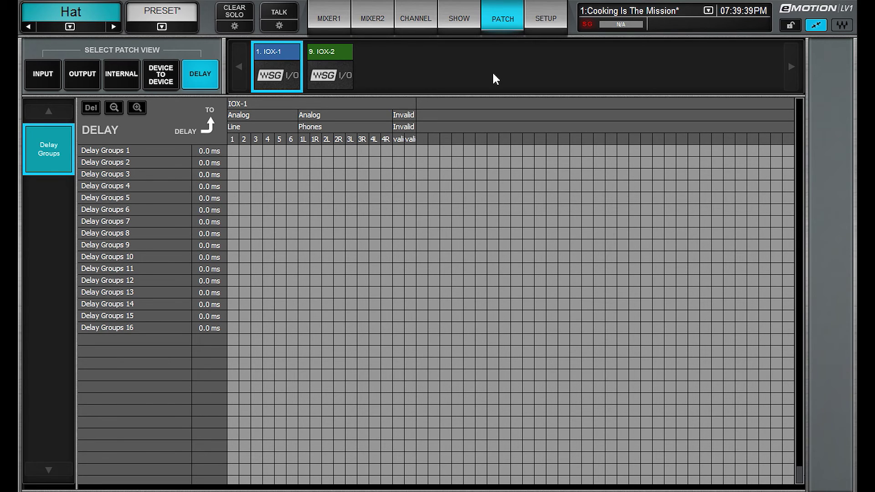
left_click(470, 22)
- Back on the mixer, rename Kick to 'Kik' and Snare to 'Sn'
left_click(331, 19)
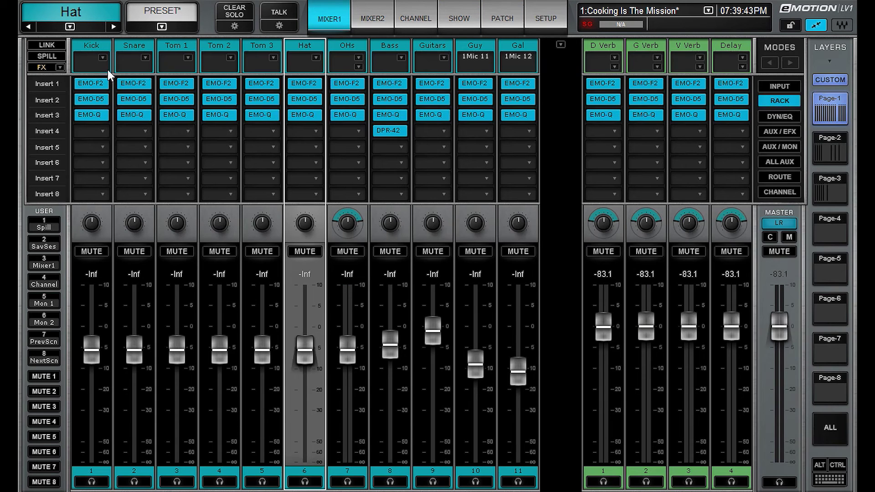
left_click(92, 46)
left_click(91, 44)
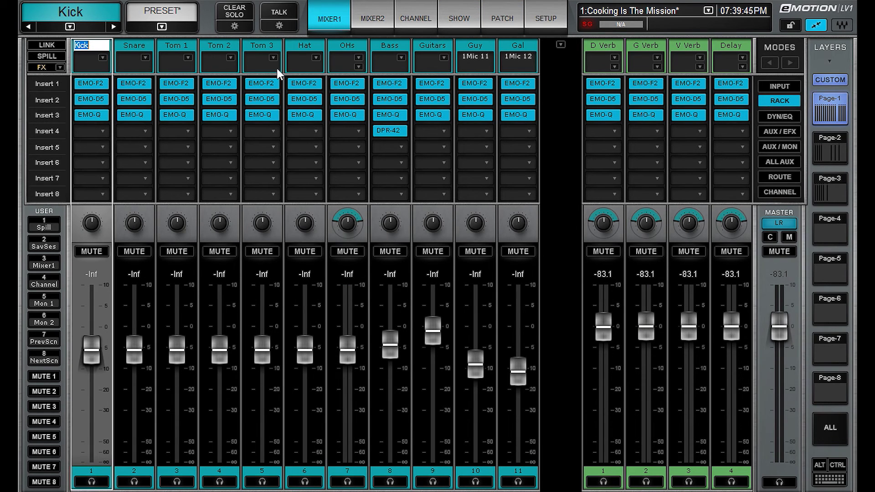
type("Kik")
key("Return")
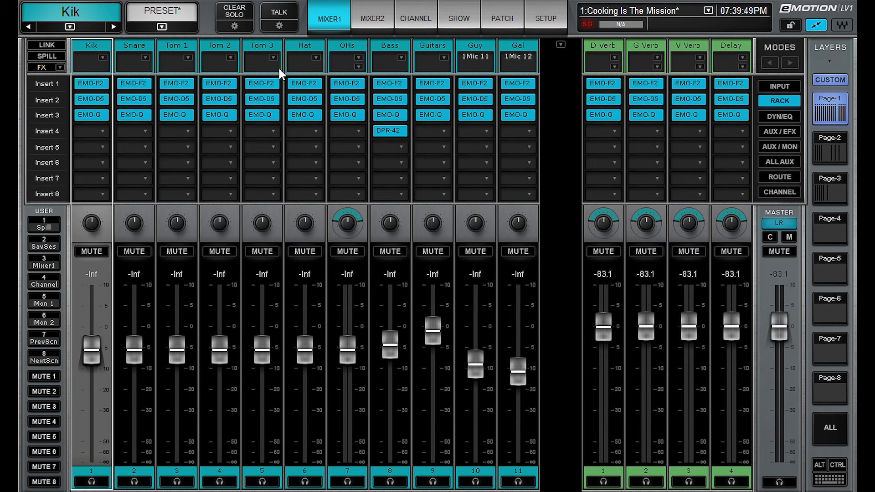
double_click(136, 46)
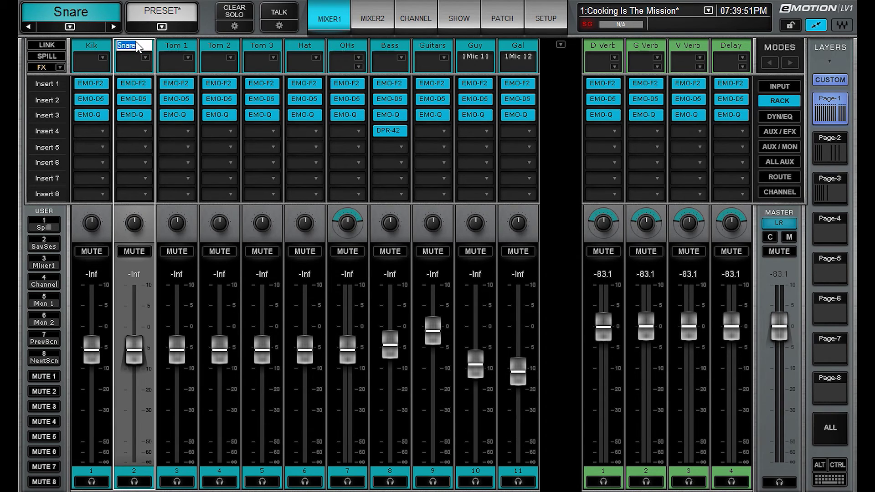
type("Sn")
key("Return")
left_click(171, 43)
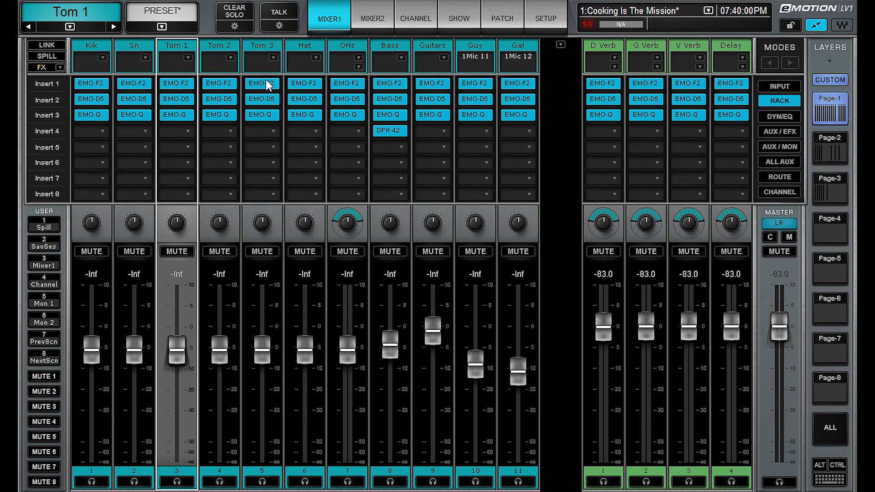
- Rename channels 1–3 to 'Kick', 'Snare' and 'Tom 11', stepping through names to Bass
double_click(93, 43)
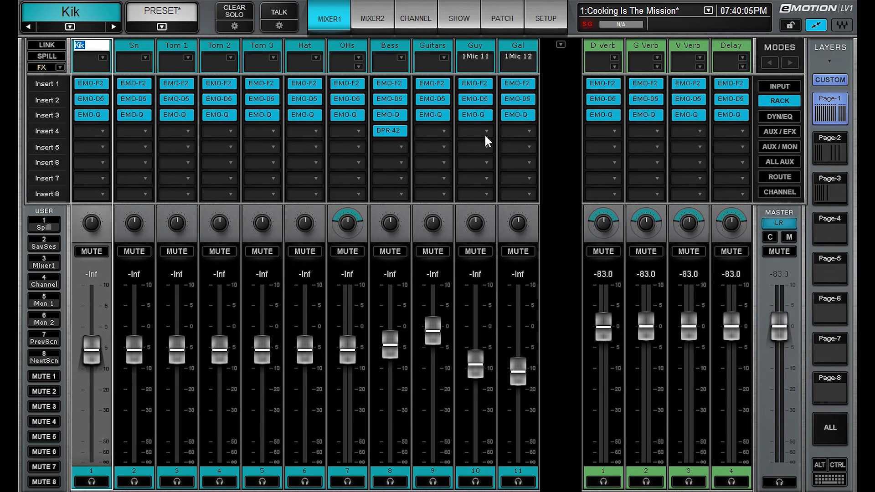
type("Kick")
key("Tab")
type("Snare")
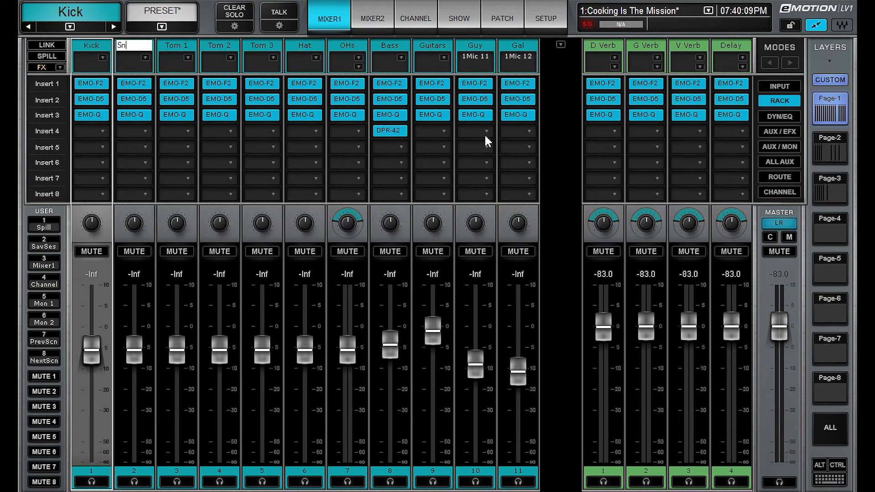
key("Tab")
type("Tom 11")
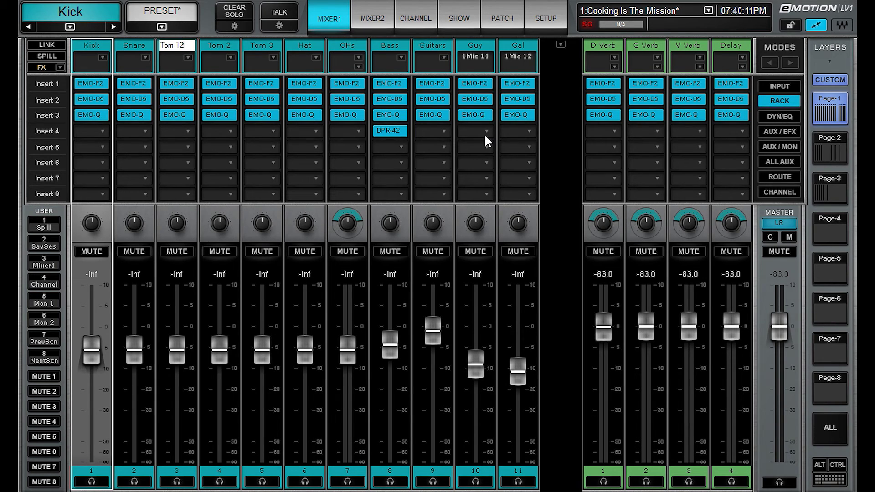
key("Tab")
key("Tab")
key("Tab")
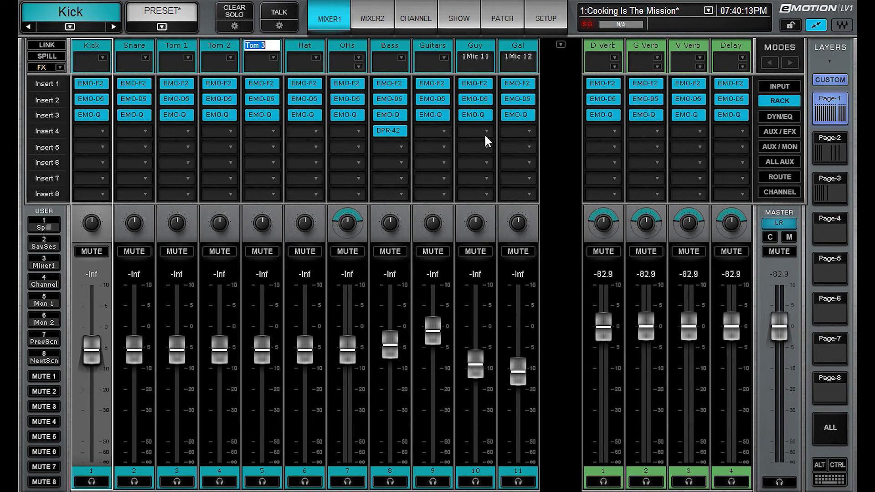
key("Tab")
key("Tab")
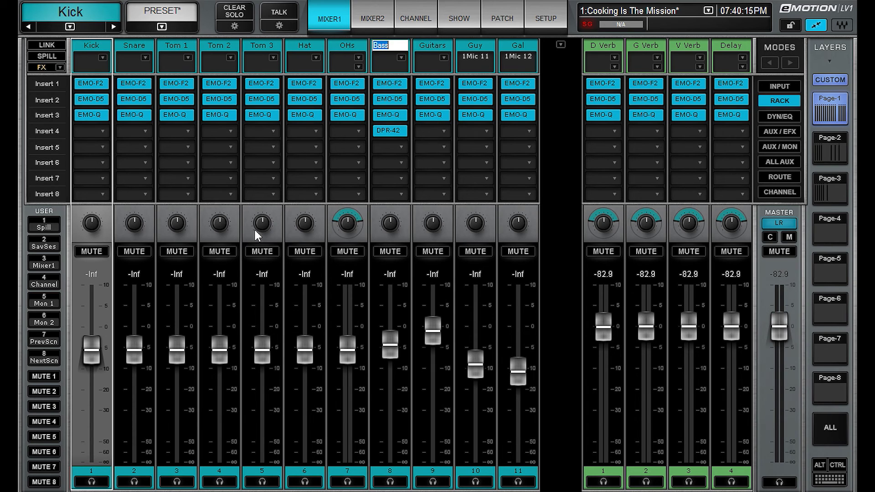
key("Return")
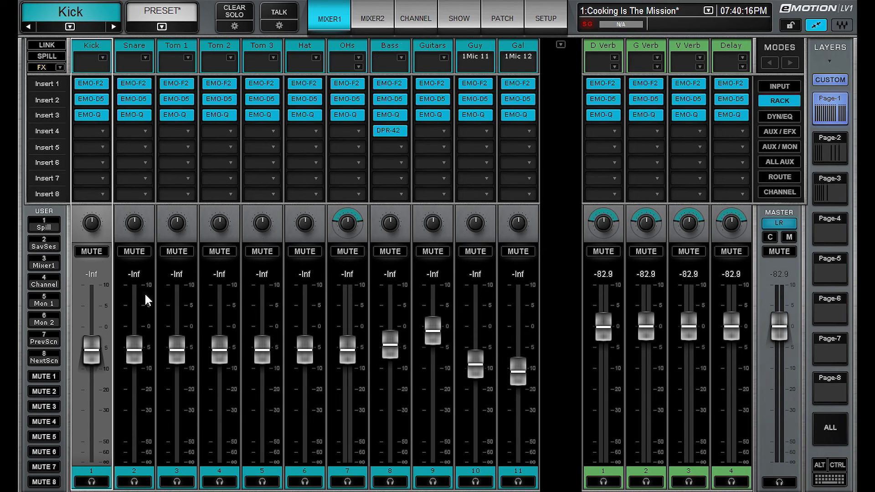
- Rename Guitars to 'Guitar' and re-enter 'Guy', stepping through the returns to Delay
double_click(436, 42)
type("Guitar")
double_click(475, 44)
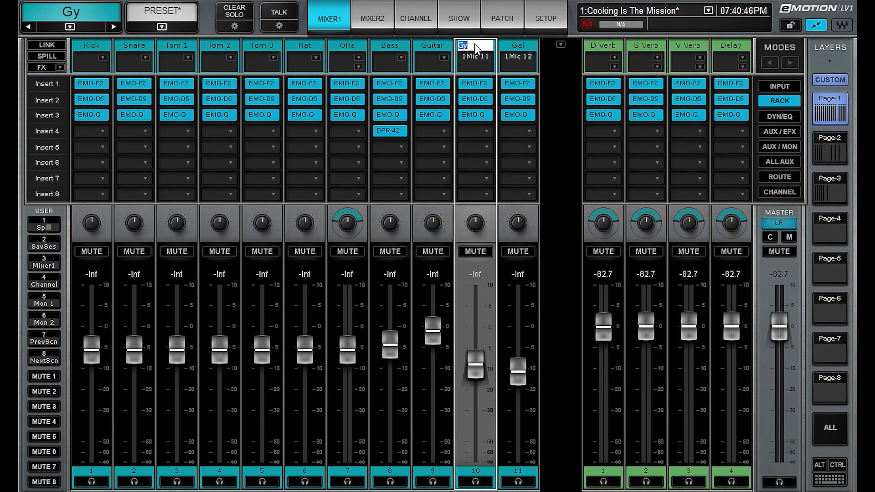
type("Guy")
key("Tab")
key("Tab")
key("Tab")
key("Tab")
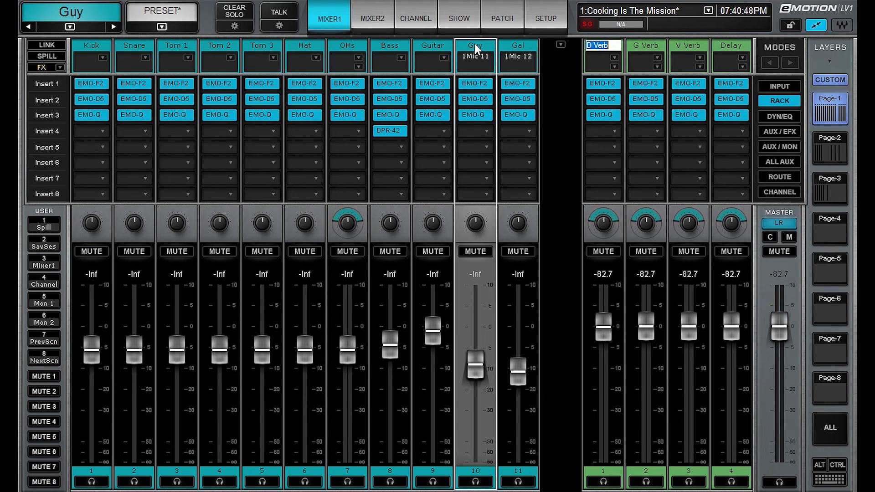
key("Tab")
key("Tab")
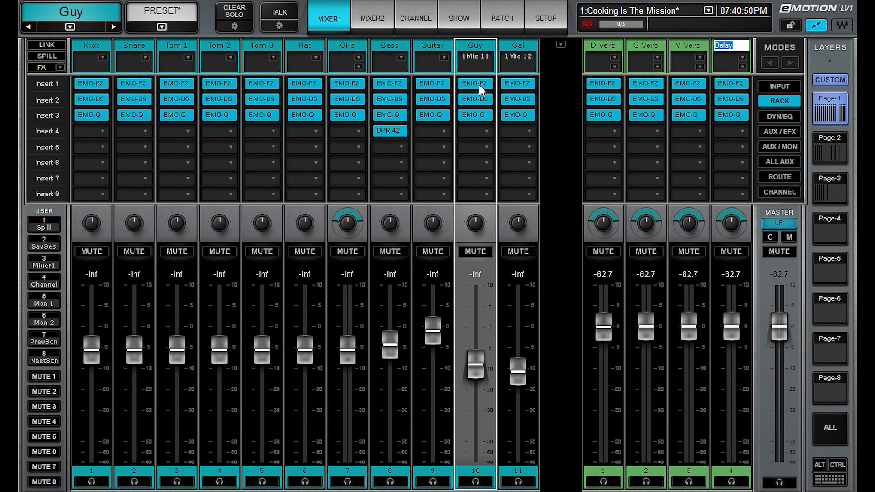
key("Return")
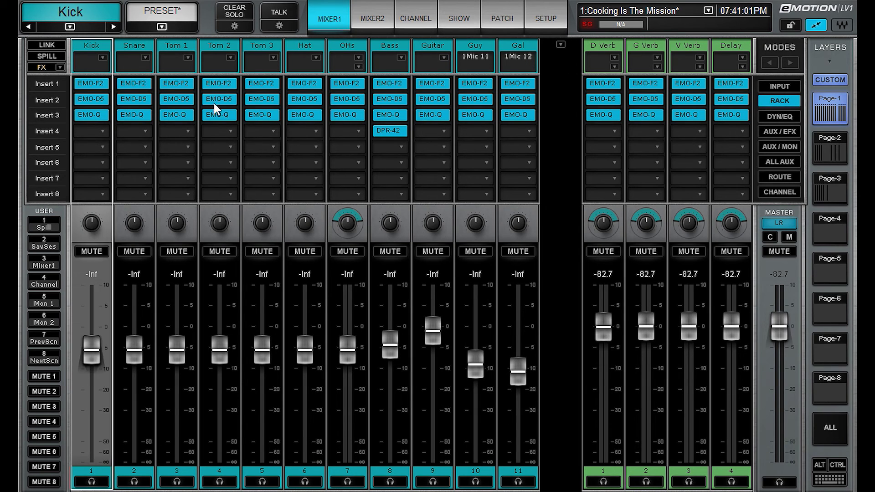
- Select the Tom 1 channel strip, passing through Snare first
left_click(127, 44)
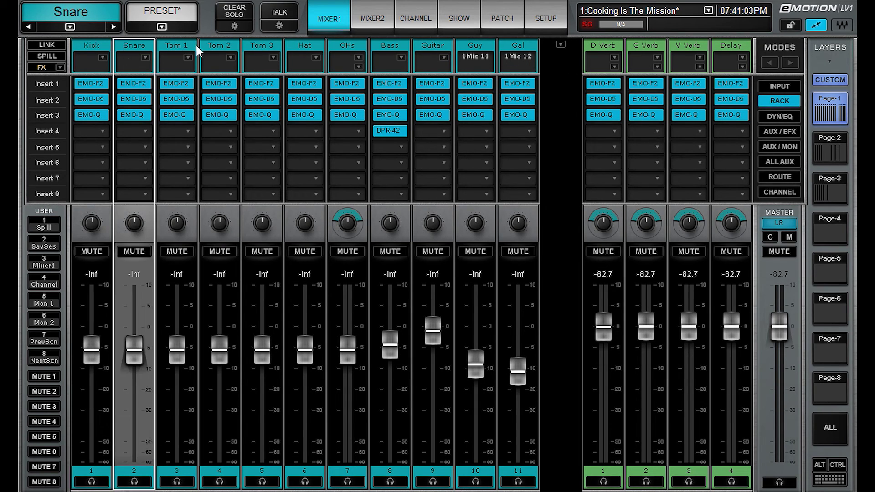
left_click(181, 45)
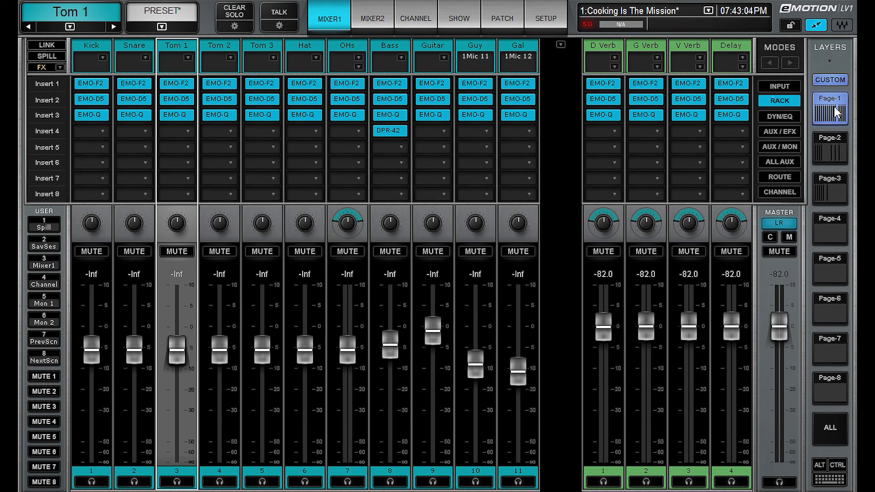
- Set Page-1 to Input mode and Page-2 to Dyn/EQ, confirming each page keeps its mode
left_click(781, 84)
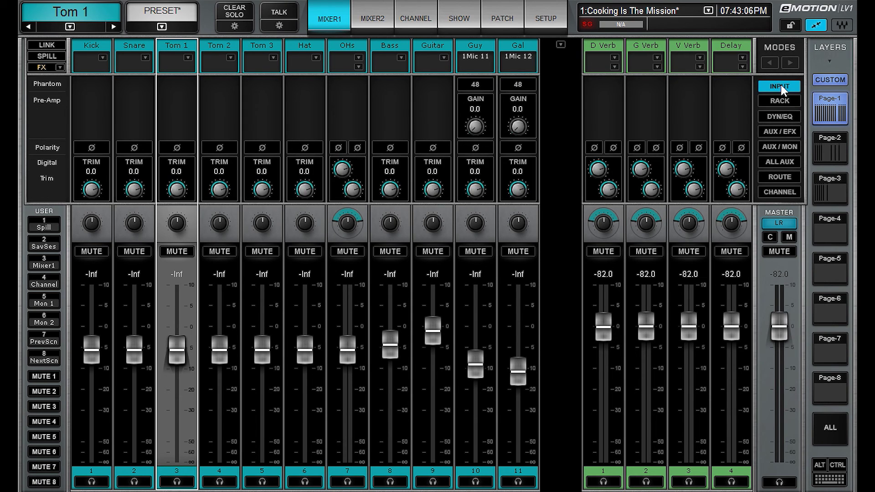
left_click(842, 140)
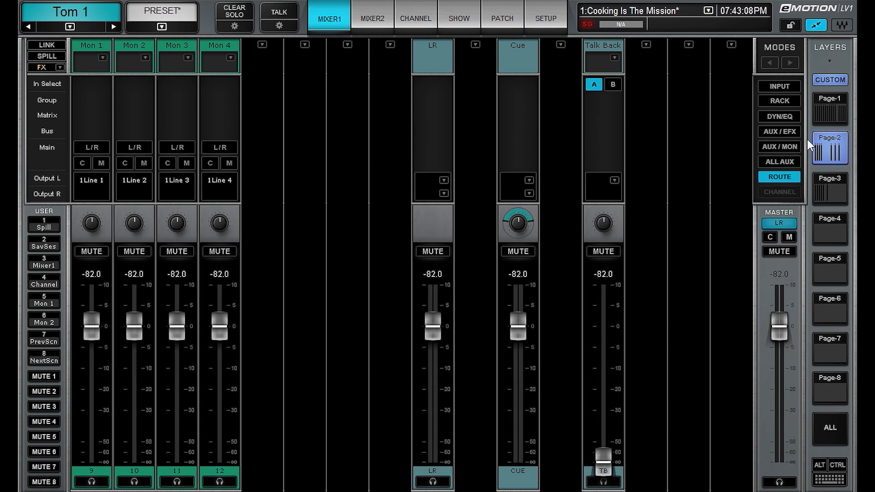
left_click(795, 159)
left_click(789, 117)
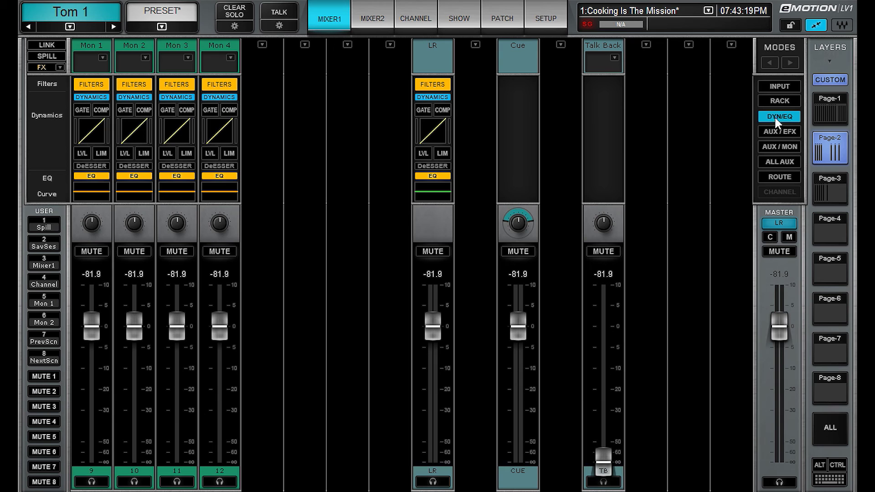
left_click(830, 107)
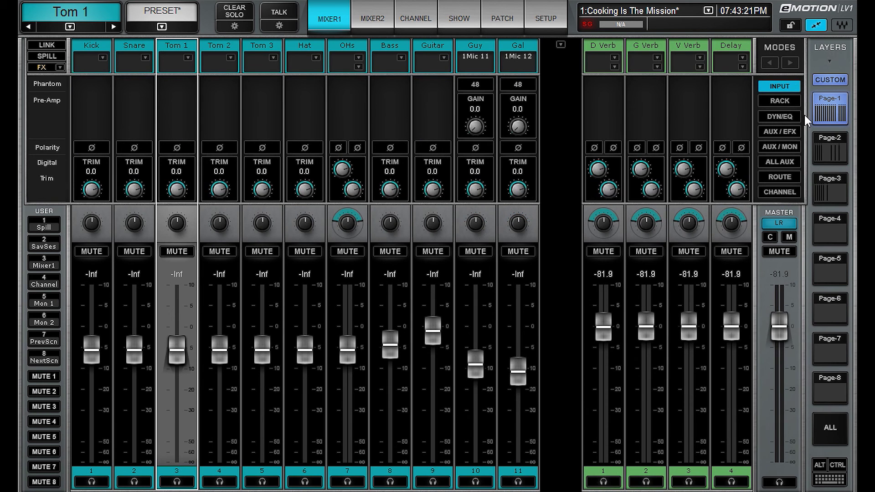
left_click(831, 148)
left_click(827, 111)
left_click(830, 143)
- Turn off Custom layers, show the CH 17–32 bank and switch strips to Rack mode
left_click(830, 187)
left_click(830, 80)
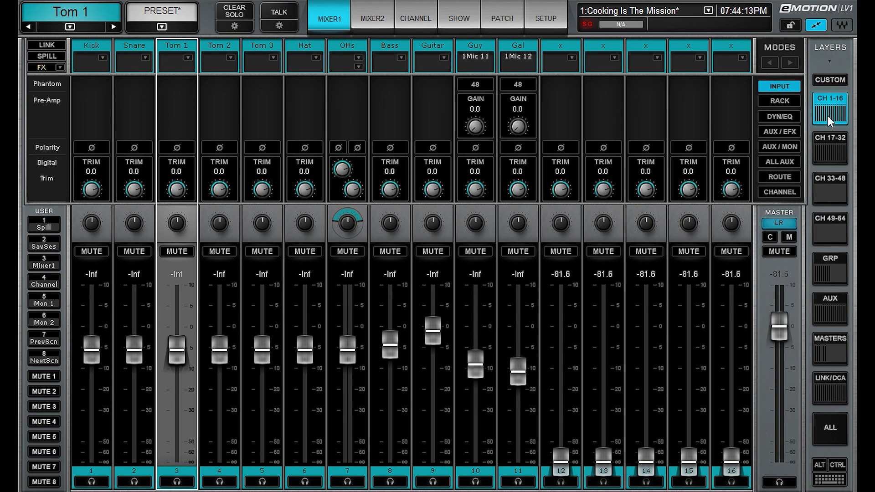
left_click(838, 141)
left_click(789, 100)
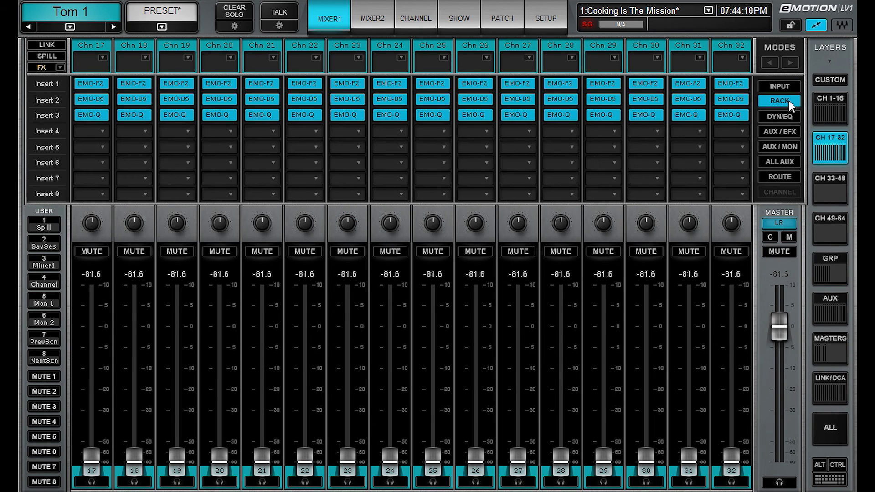
- Flip between the CH 1–16, 17–32 and 33–48 banks, settling on CH 1–16's insert racks
left_click(829, 106)
left_click(830, 132)
left_click(825, 145)
left_click(825, 148)
left_click(827, 114)
left_click(826, 155)
left_click(826, 196)
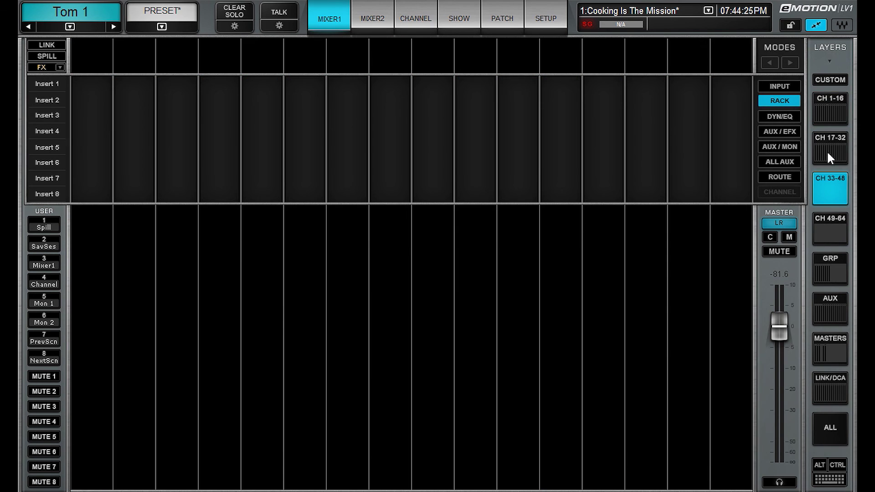
left_click(827, 151)
left_click(833, 93)
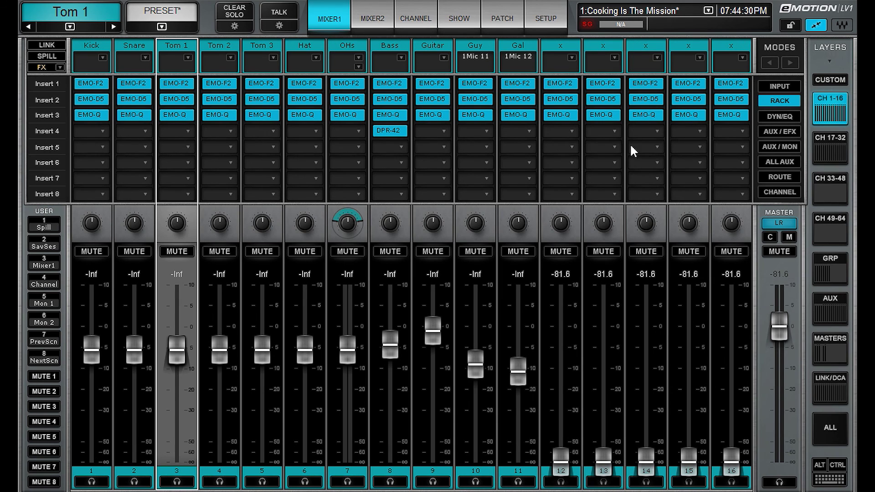
- Turn Custom layers back on, restoring Page-1 in input mode
left_click(830, 79)
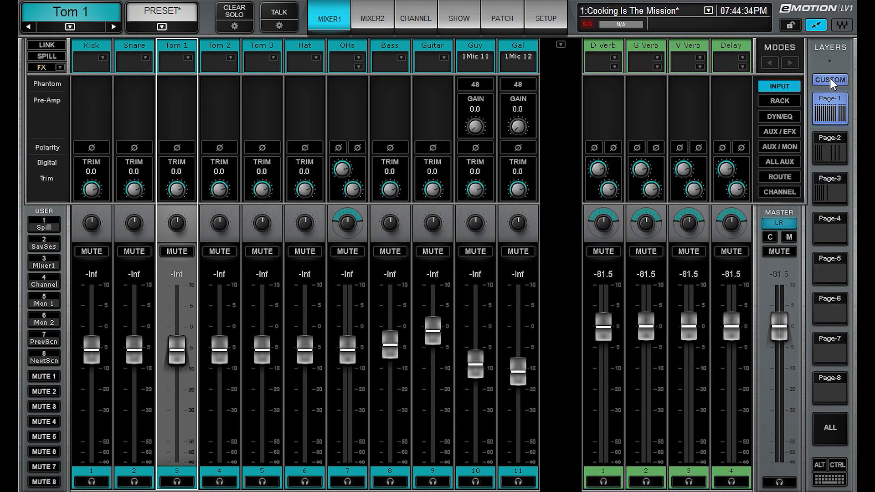